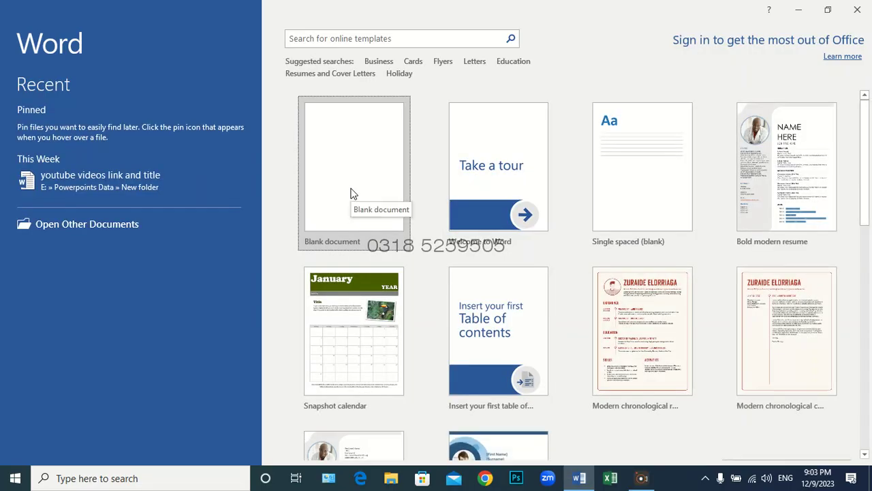
Step: Create a new blank document
left_click(351, 191)
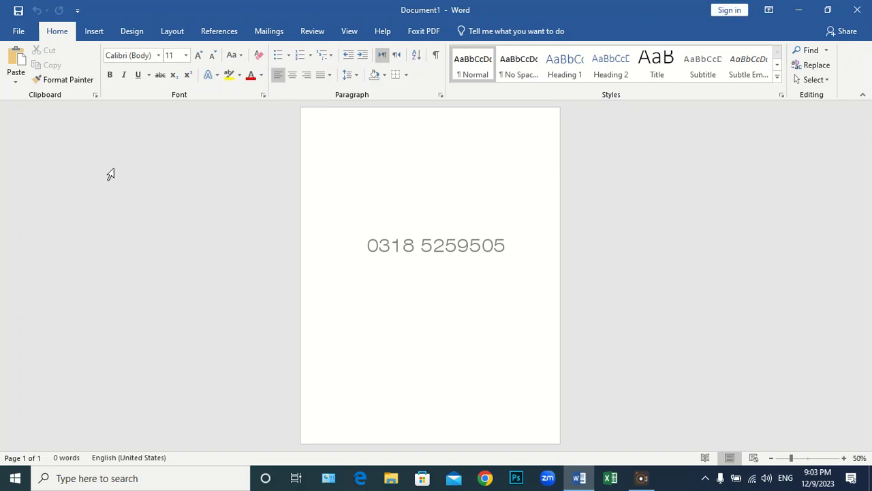
left_click(95, 31)
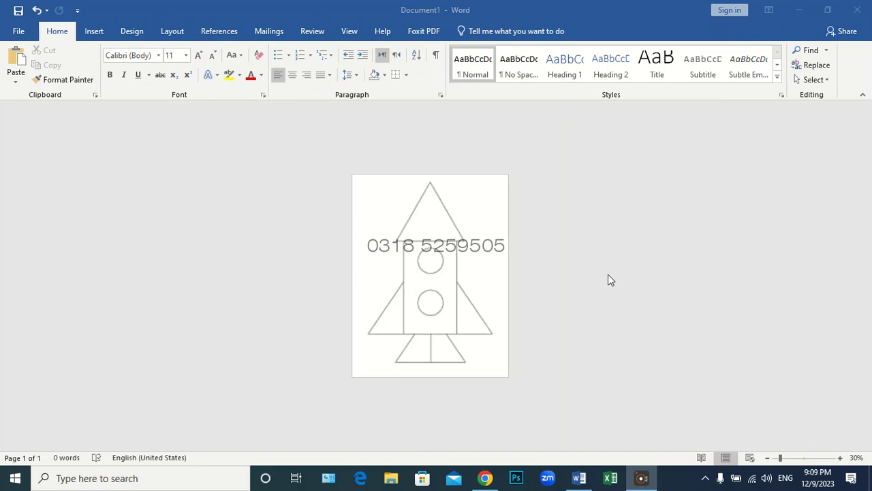
left_click(89, 35)
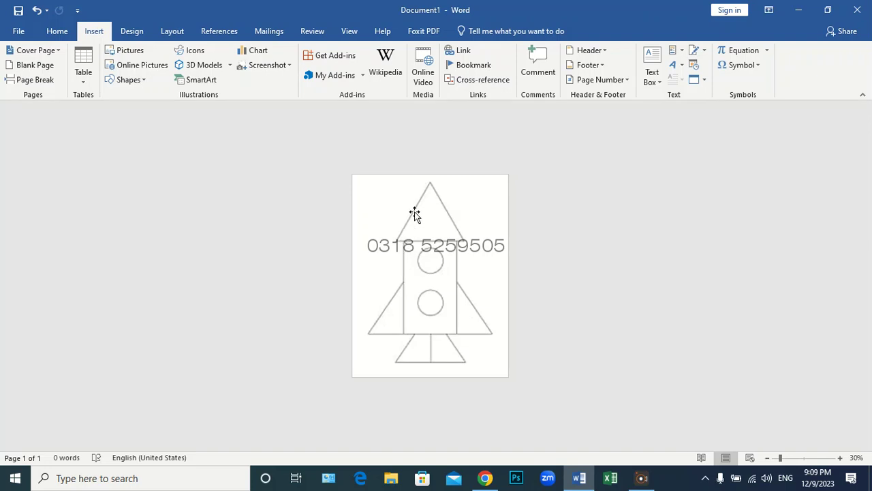
left_click(426, 294)
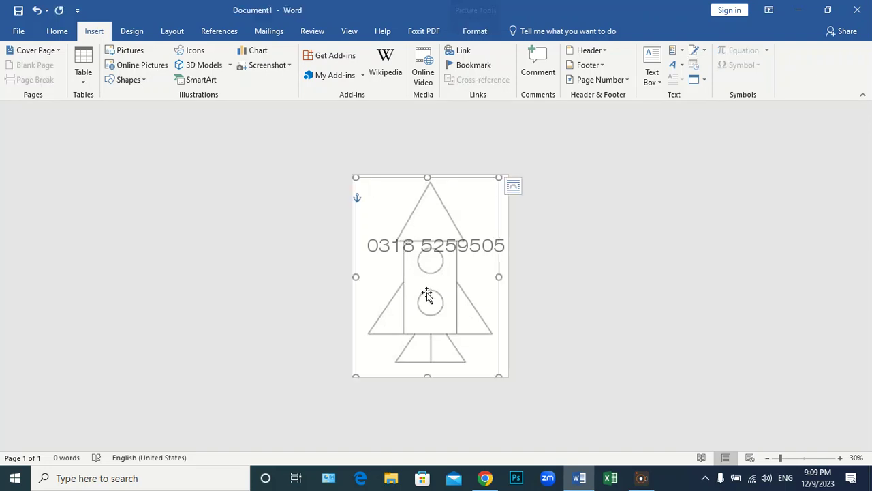
left_click(695, 317)
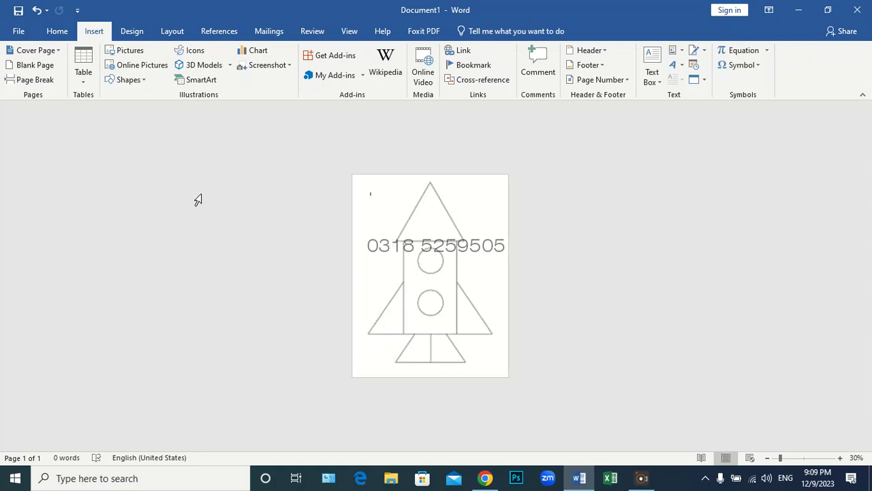
left_click(130, 81)
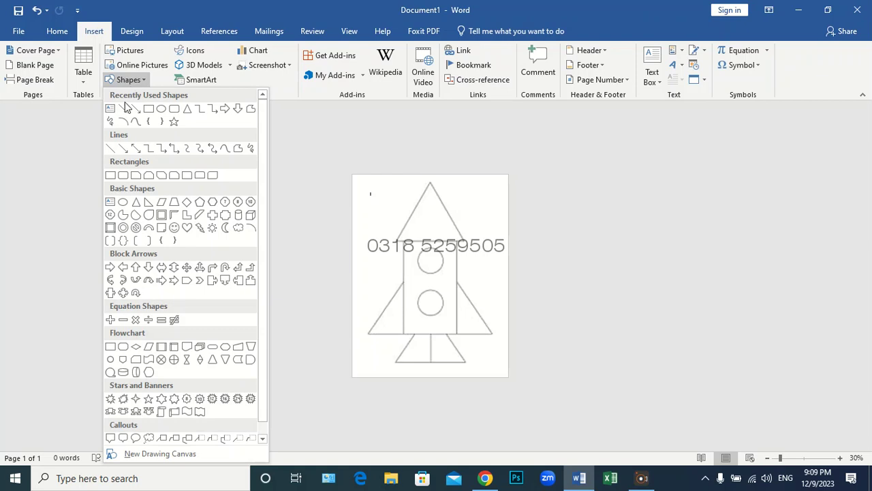
left_click(123, 109)
scroll(465, 271, "up", 5)
scroll(465, 271, "down", 7)
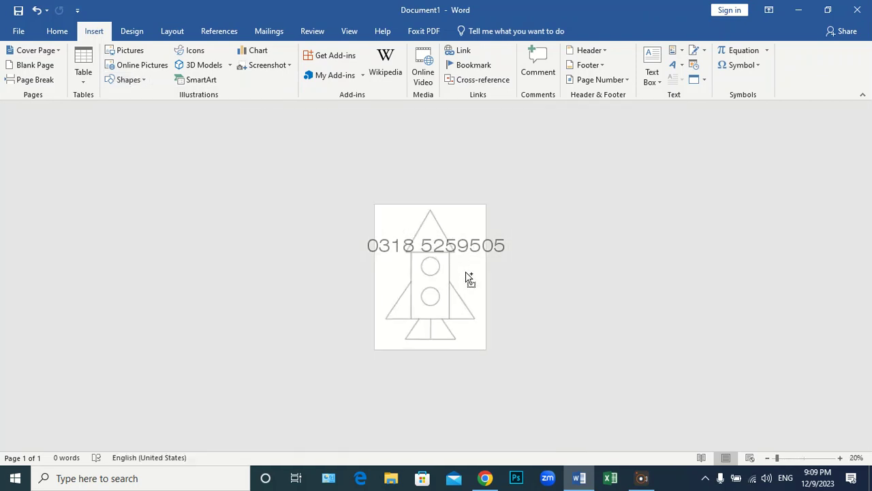
scroll(465, 271, "up", 4)
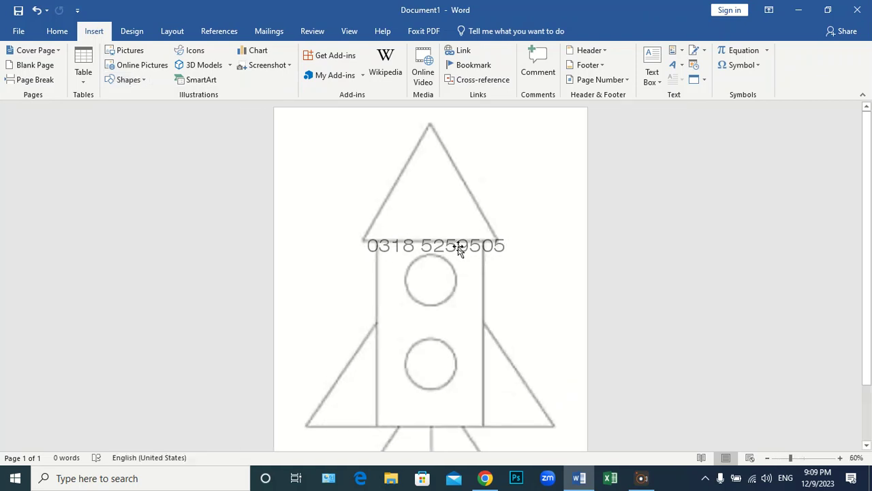
scroll(447, 328, "down", 2)
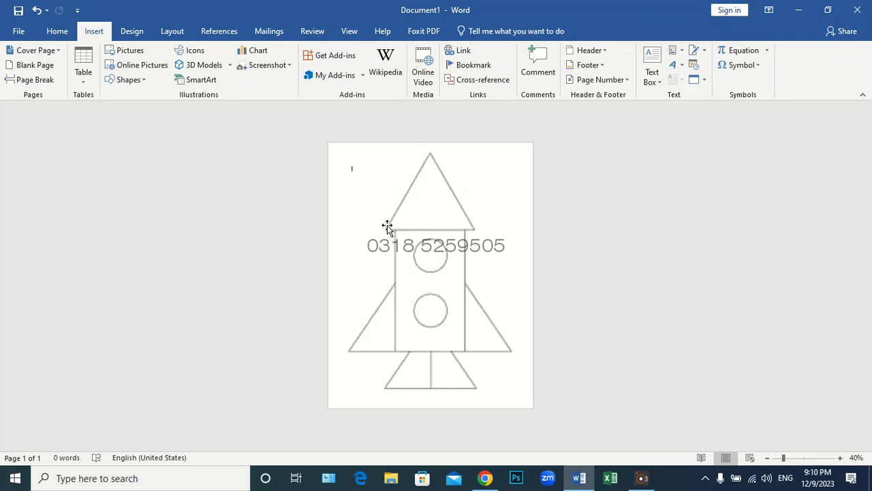
Step: Draw an isosceles triangle about 3" high and 3.54" wide over the rocket sketch's nose cone
left_click(129, 84)
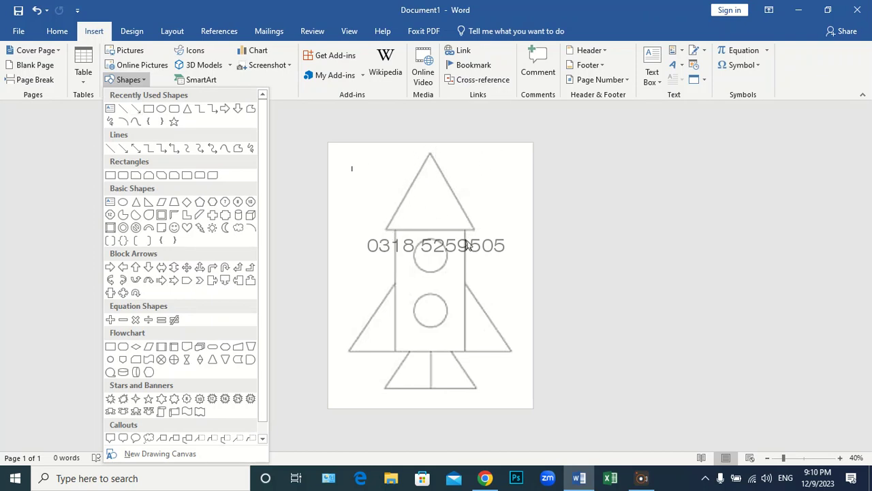
left_click(186, 110)
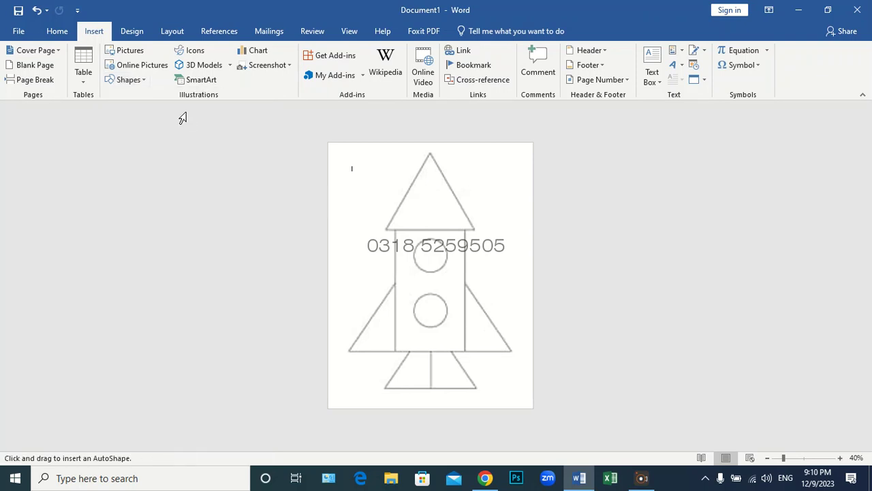
left_click_drag(428, 152, 434, 206)
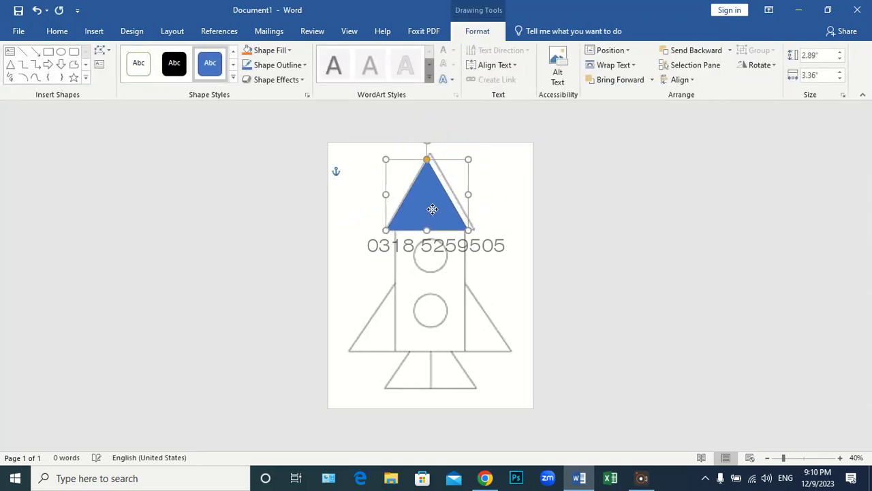
left_click_drag(471, 227, 504, 222)
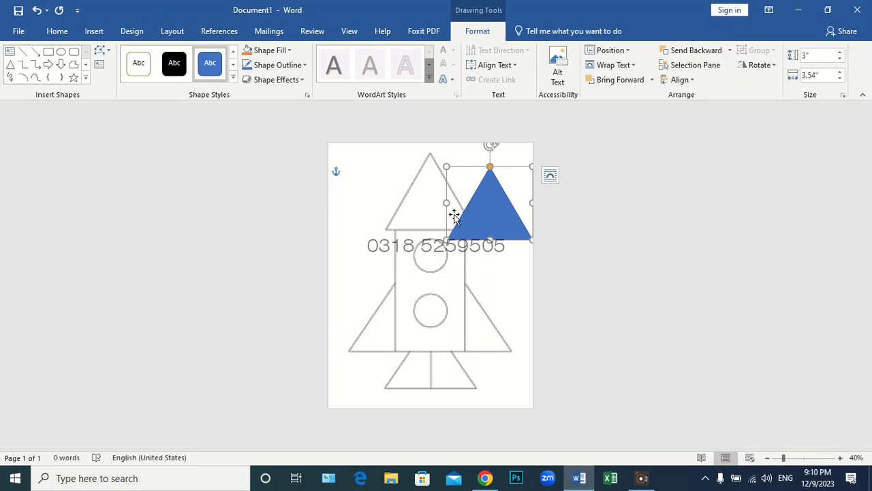
left_click_drag(500, 222, 435, 206)
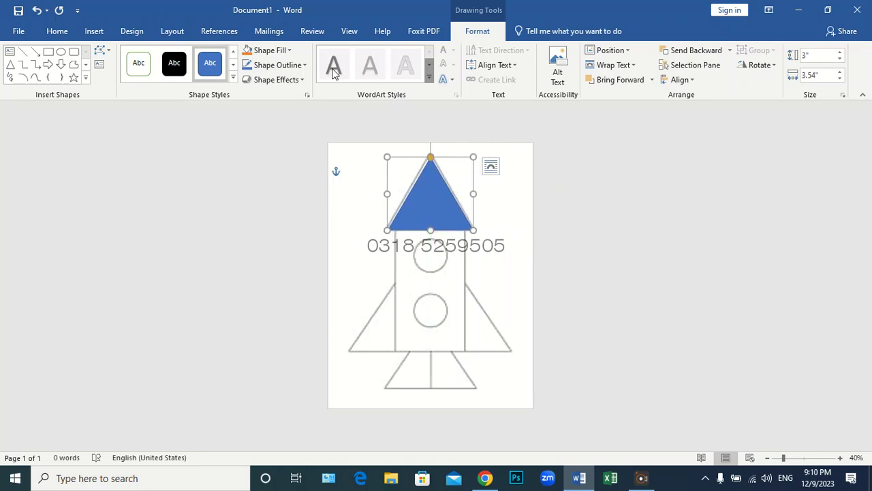
Step: Set the nose cone triangle to have no fill
left_click(275, 53)
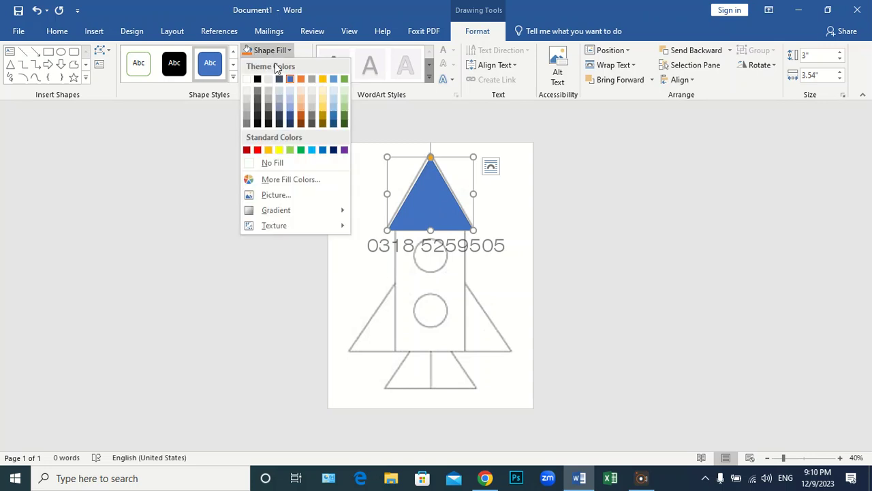
left_click(273, 52)
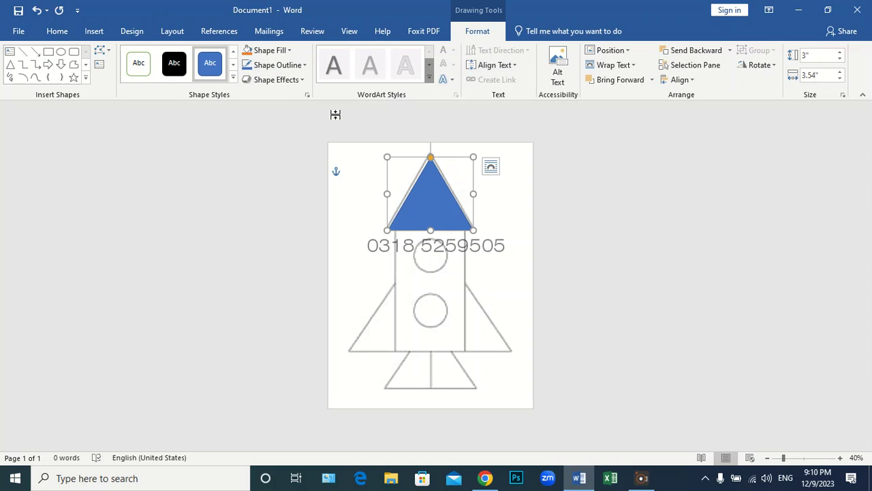
left_click(284, 52)
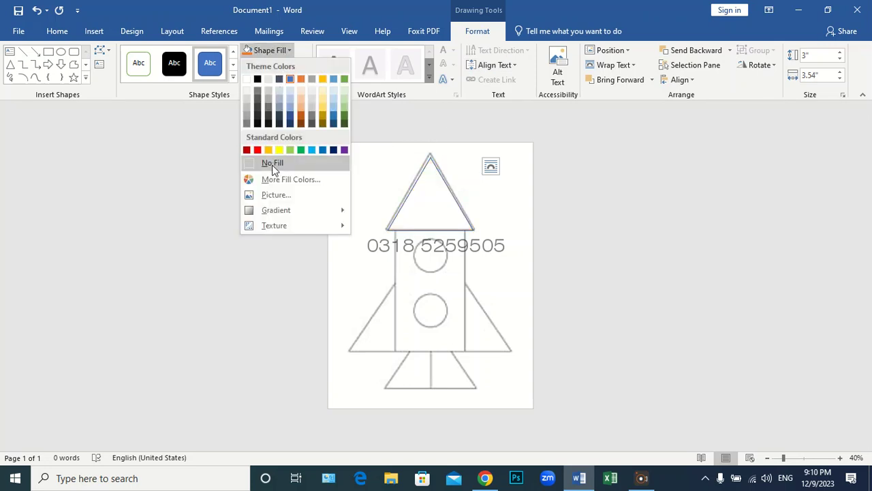
left_click(272, 168)
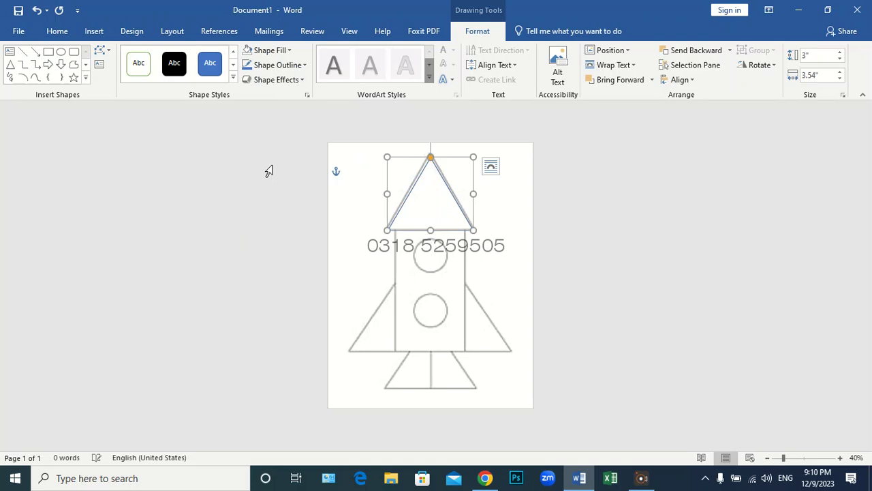
Step: Give the nose cone triangle a black outline with a weight of 4½ pt
left_click(280, 67)
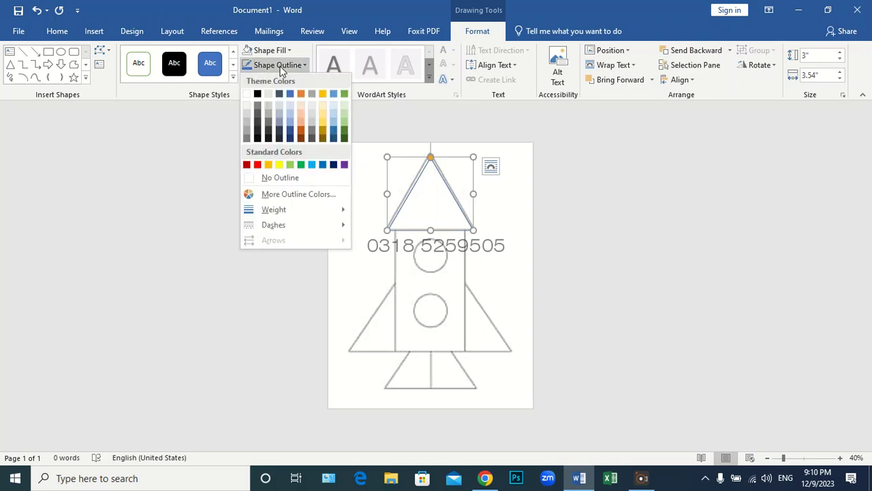
left_click(258, 95)
left_click(304, 66)
mouse_move(335, 208)
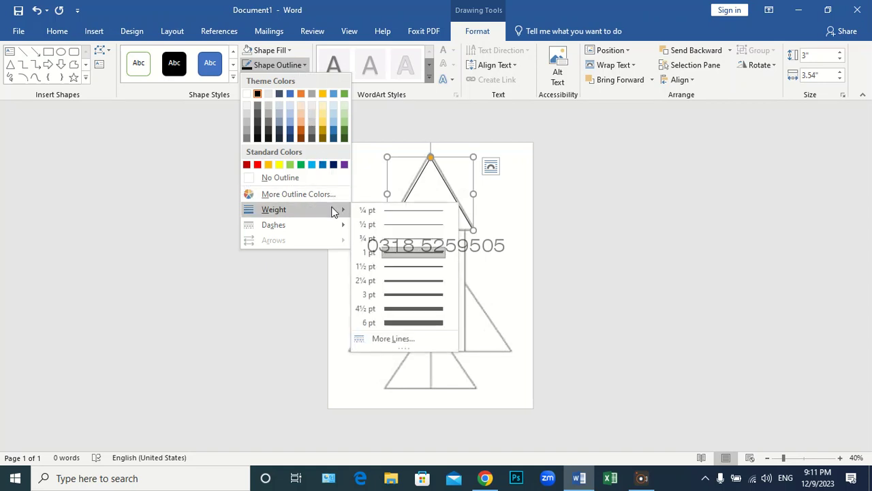
left_click(416, 308)
Step: Adjust the triangle's size and position until it matches the sketched nose cone, and deselect it
left_click(447, 212)
left_click_drag(446, 212, 442, 218)
left_click(534, 260)
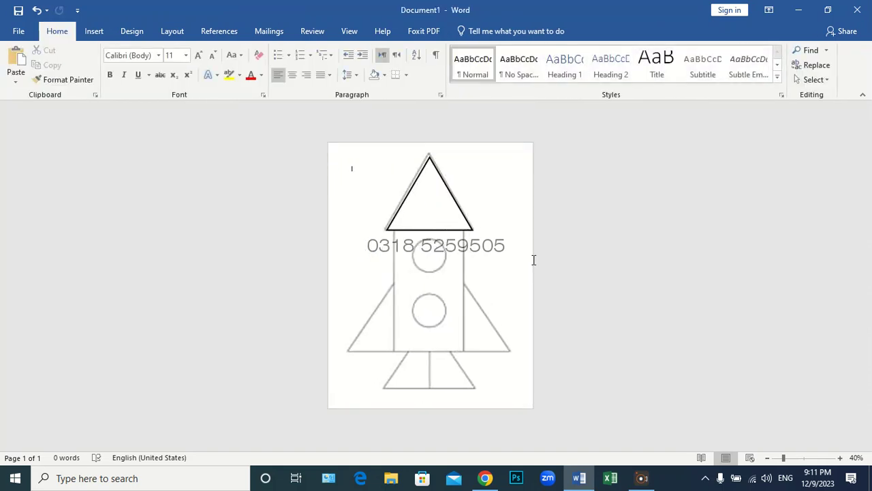
left_click(441, 231)
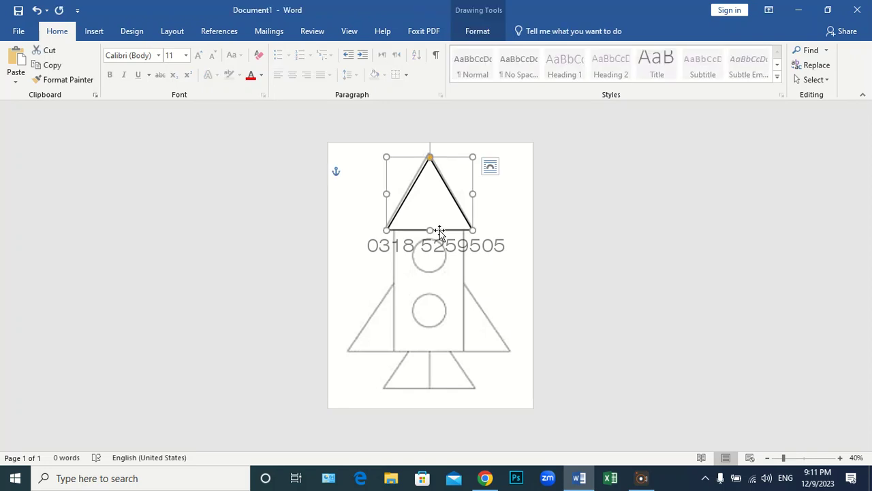
left_click_drag(438, 230, 473, 230)
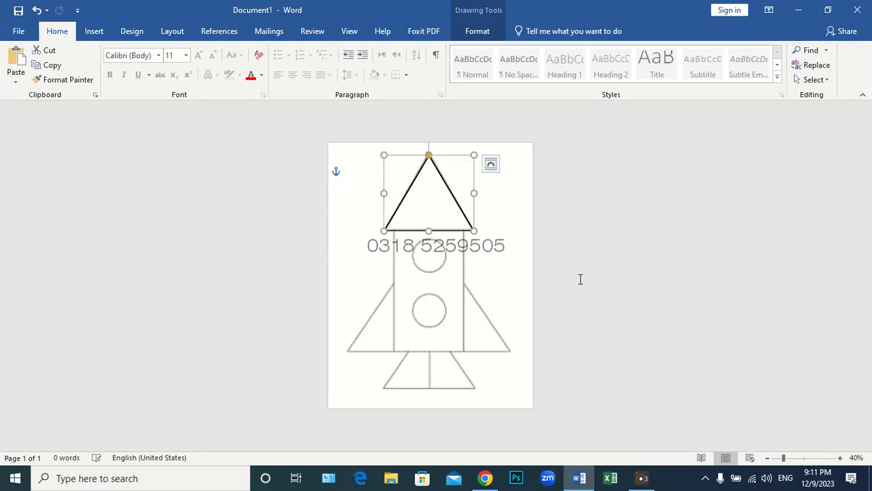
left_click(579, 279)
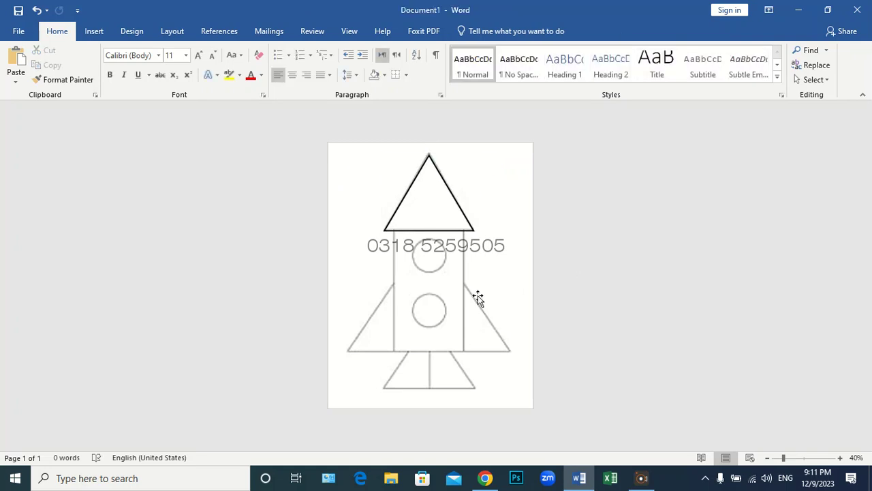
Step: Draw a rectangle about 5.08" high and 2.84" wide over the rocket sketch's body
left_click(93, 32)
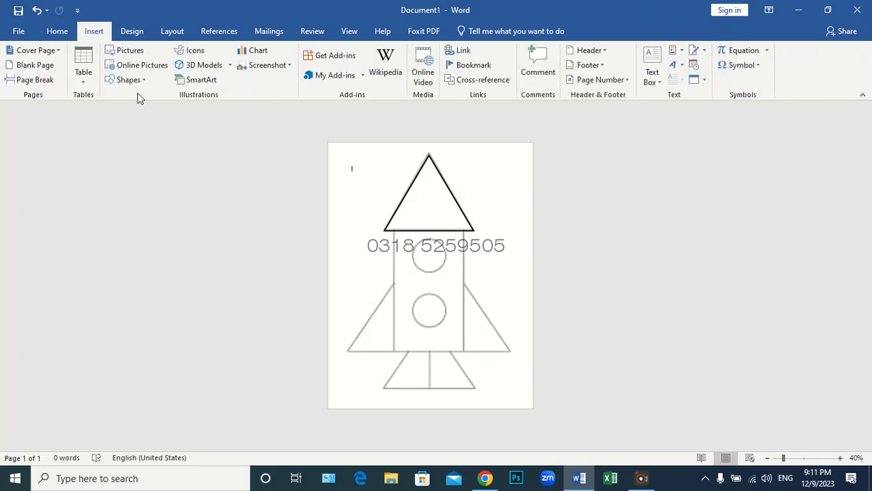
left_click(136, 82)
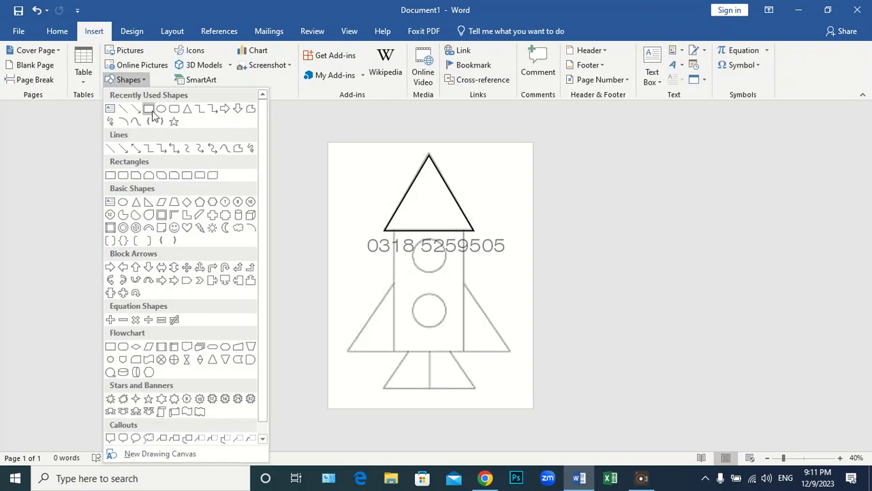
left_click(150, 111)
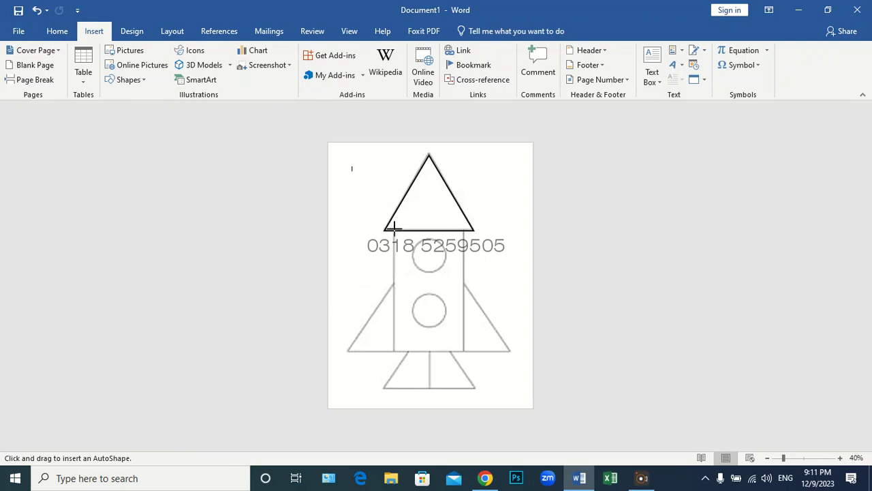
mouse_move(393, 227)
left_mouse_down()
mouse_move(411, 351)
mouse_move(462, 351)
left_mouse_up()
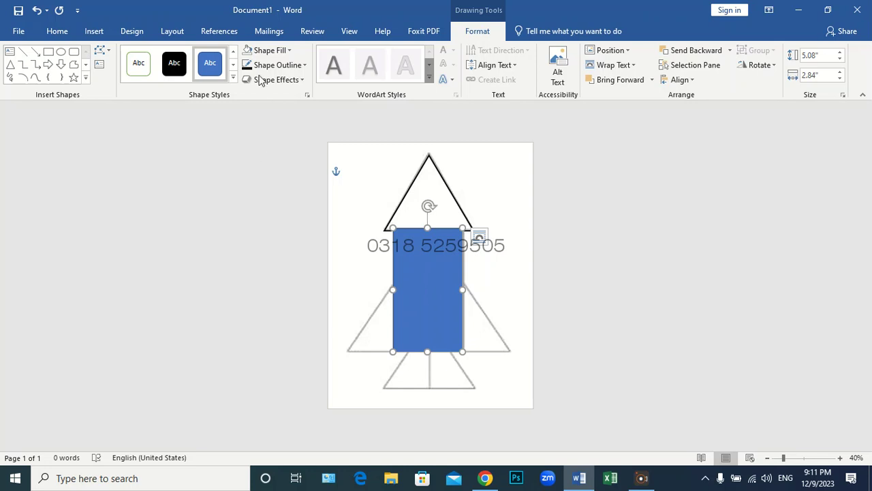
Step: Set the rocket body rectangle to have no fill
left_click(269, 50)
left_click(276, 166)
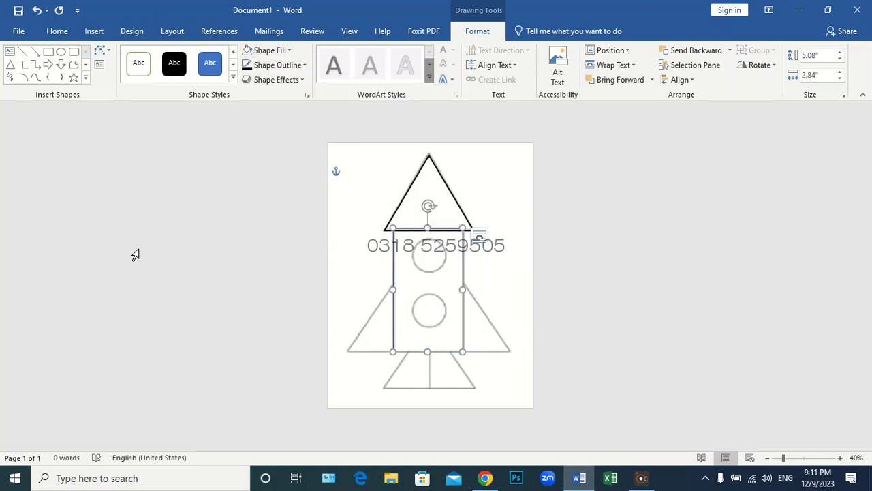
left_click(284, 49)
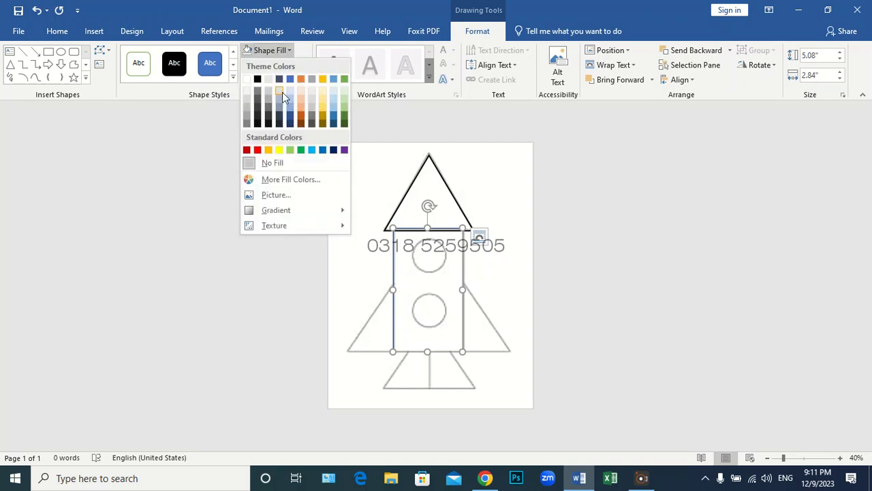
left_click(287, 167)
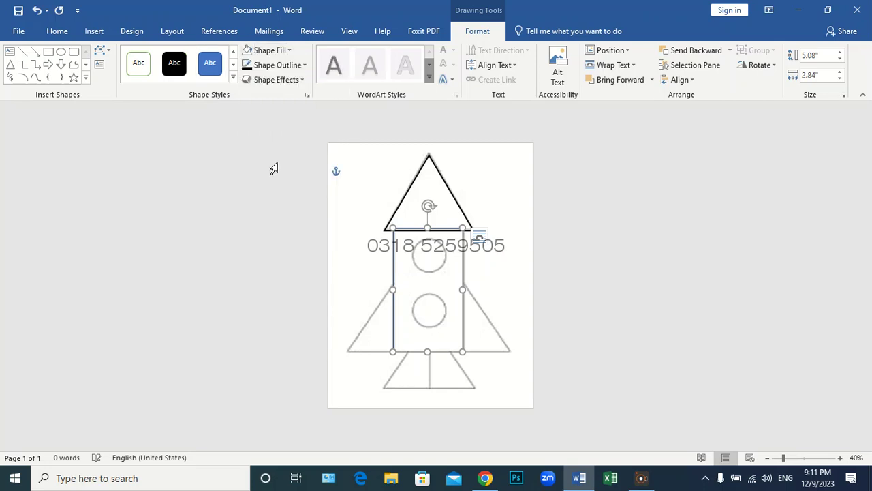
left_click(249, 54)
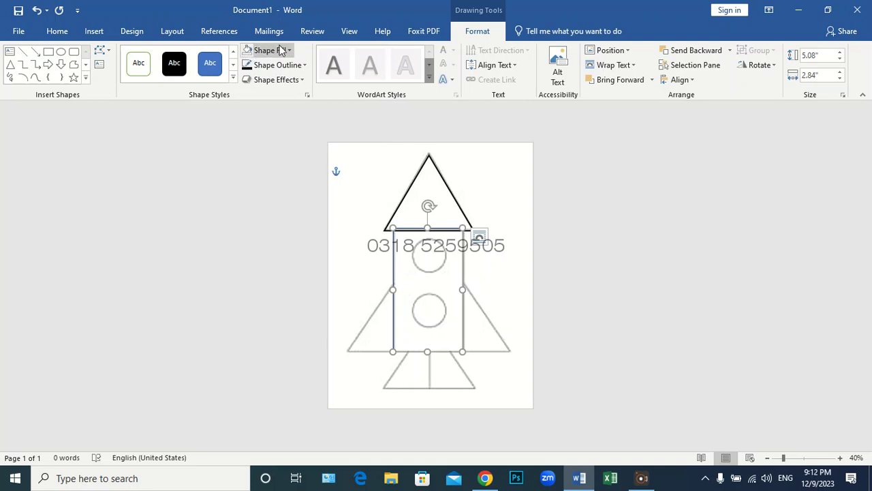
Step: Give the rocket body rectangle a black outline with a weight of 4½ pt
left_click(248, 67)
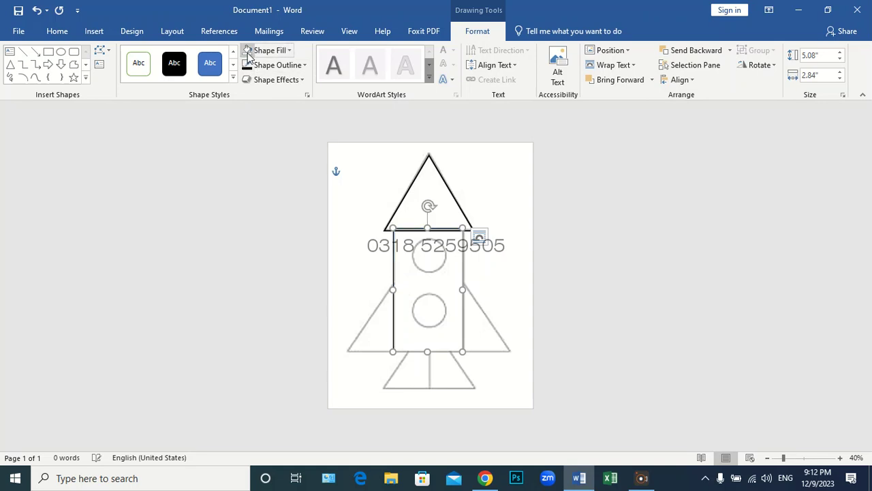
left_click(303, 65)
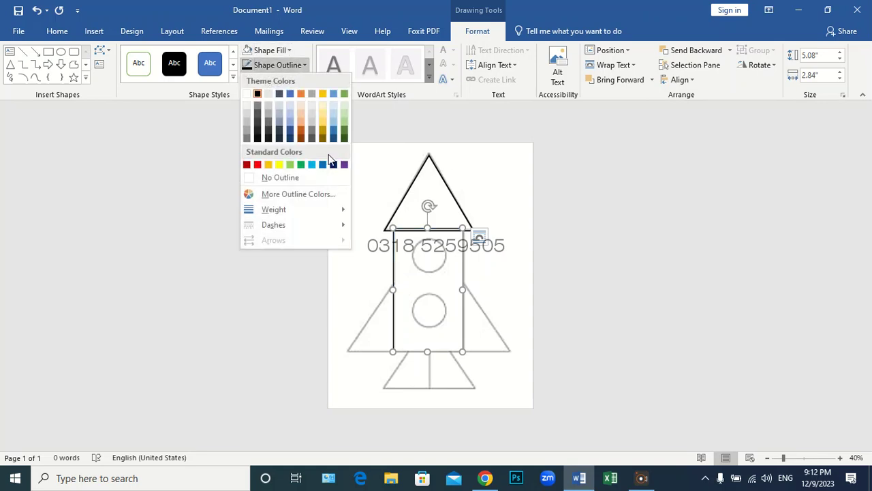
mouse_move(320, 208)
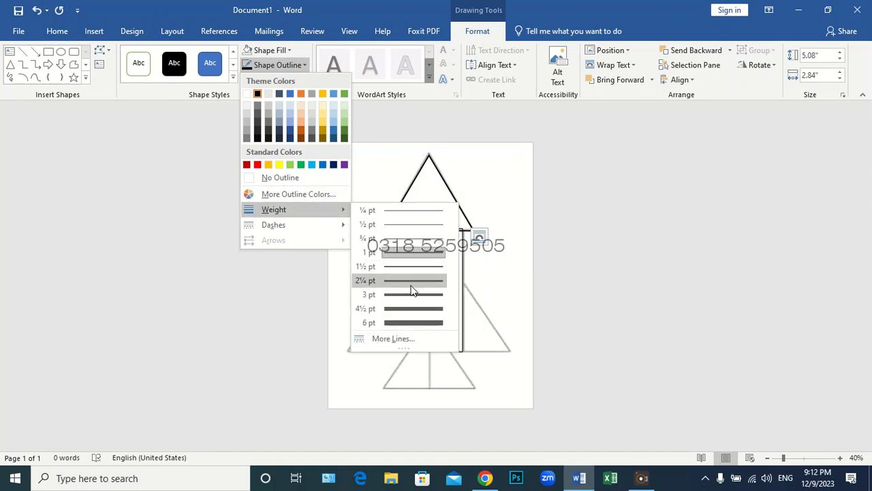
left_click(409, 308)
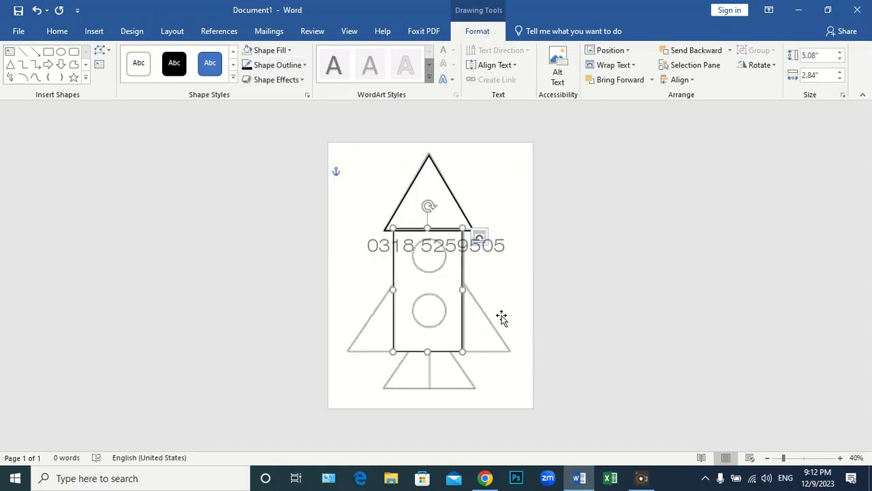
Step: Shorten the body rectangle to about 4.94" high, widen it slightly to match the sketched body, and deselect it
scroll(470, 188, "up", 6, "ctrl")
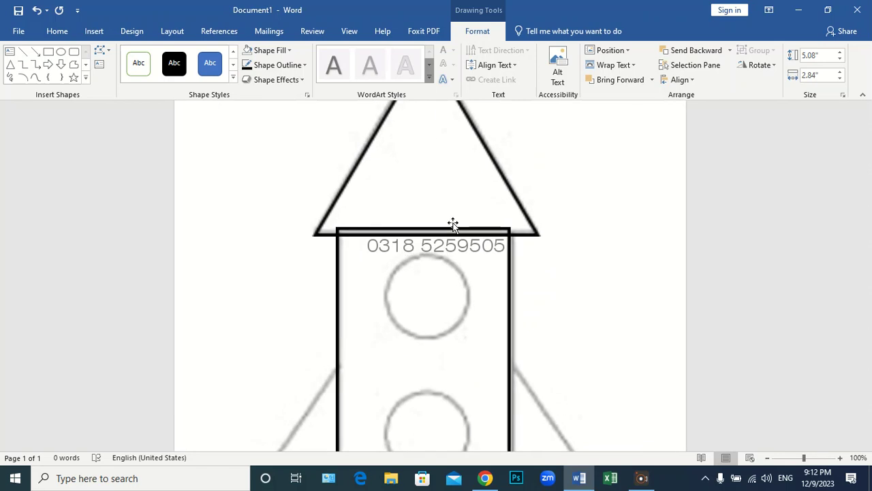
left_click_drag(422, 229, 425, 237)
scroll(429, 244, "down", 2)
scroll(429, 244, "down", 3)
left_click_drag(511, 205, 516, 205)
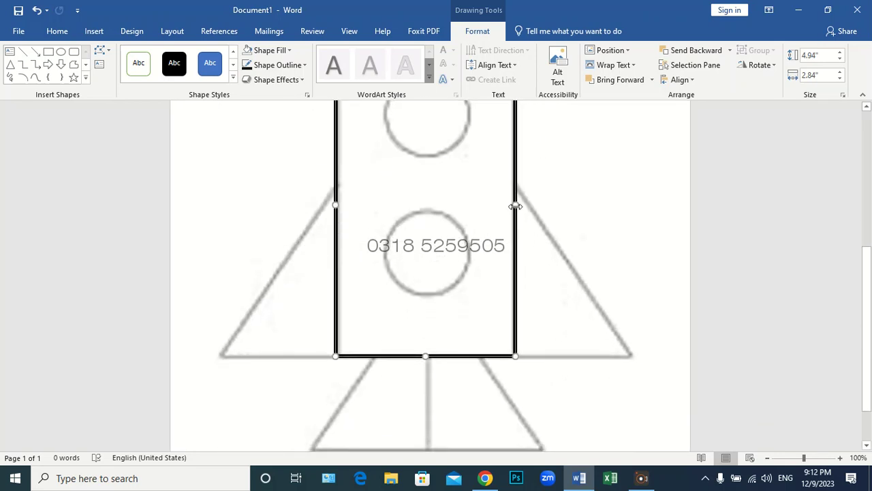
left_click(563, 243)
scroll(591, 298, "up", 5)
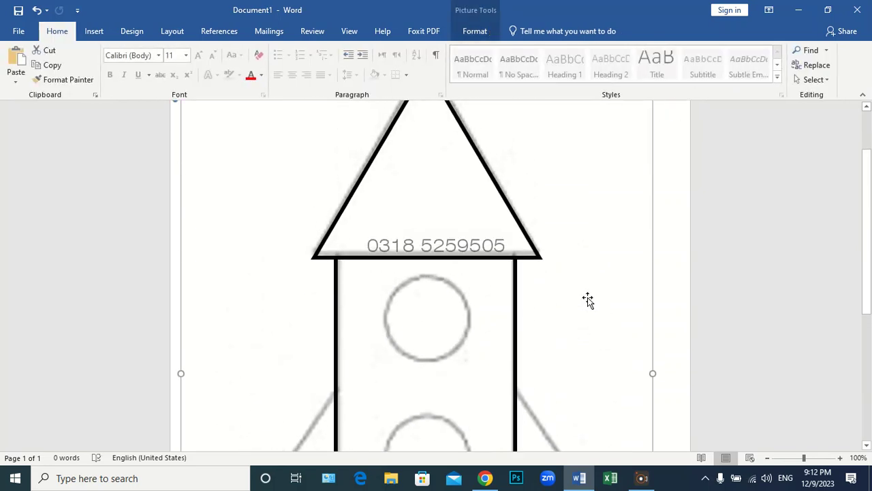
scroll(584, 297, "down", 3)
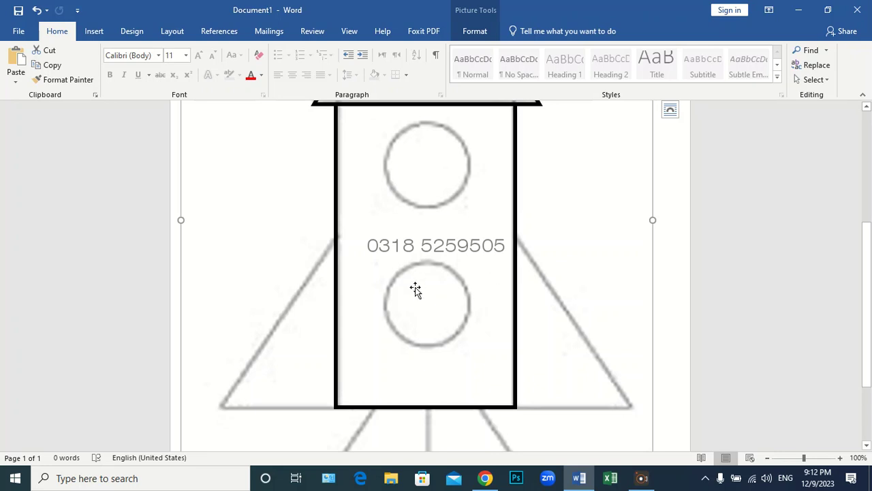
Step: Draw a circle about 1.65" in diameter over the sketch's upper window
left_click(94, 32)
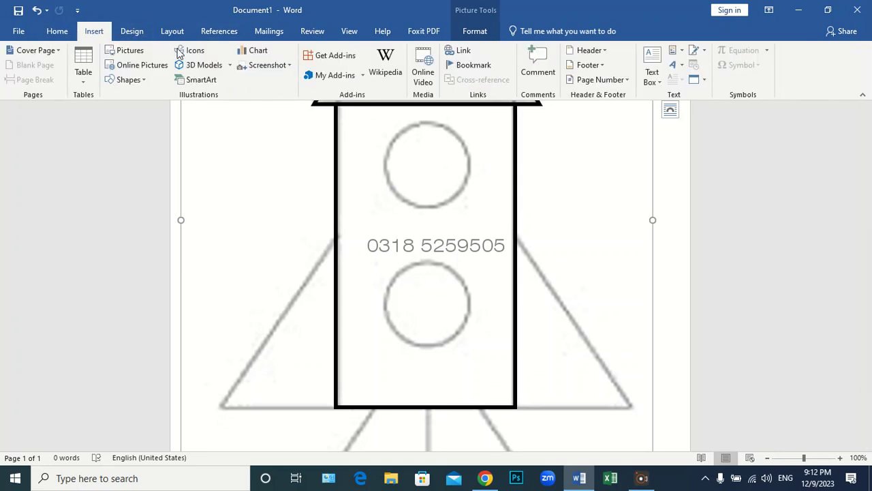
left_click(134, 81)
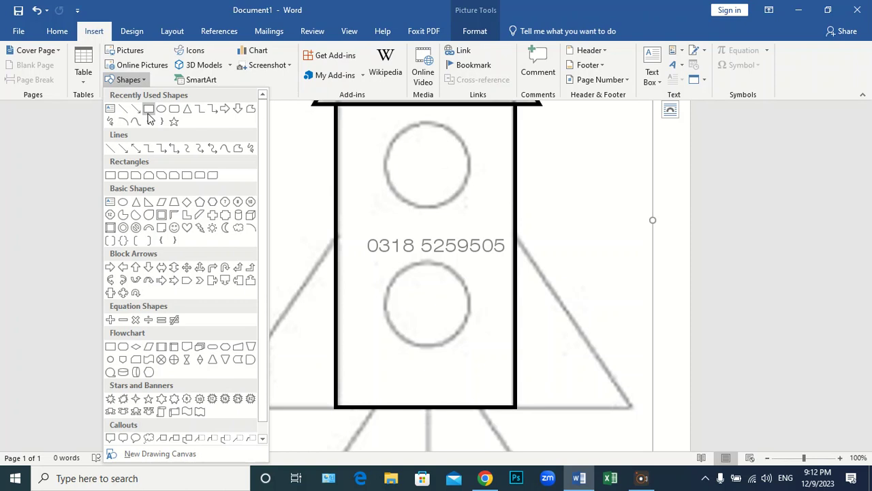
left_click(160, 111)
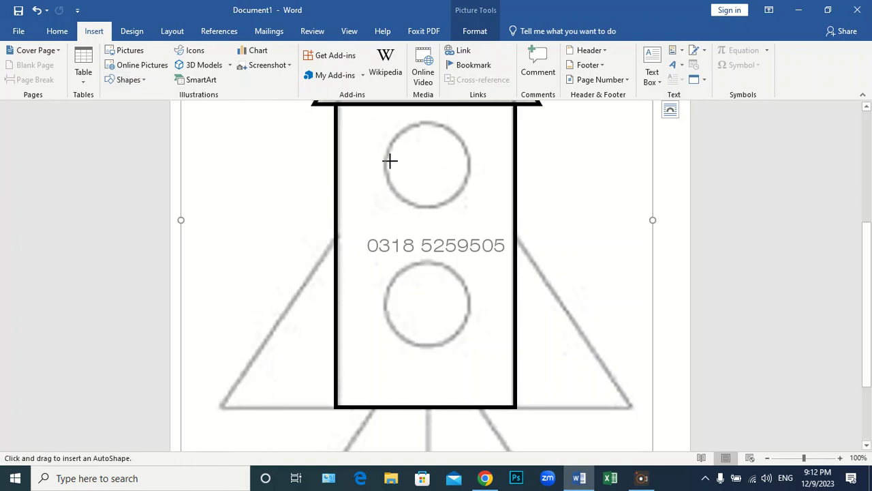
mouse_move(389, 129)
left_mouse_down()
mouse_move(427, 195)
mouse_move(415, 179)
mouse_move(441, 180)
mouse_move(431, 177)
left_mouse_up()
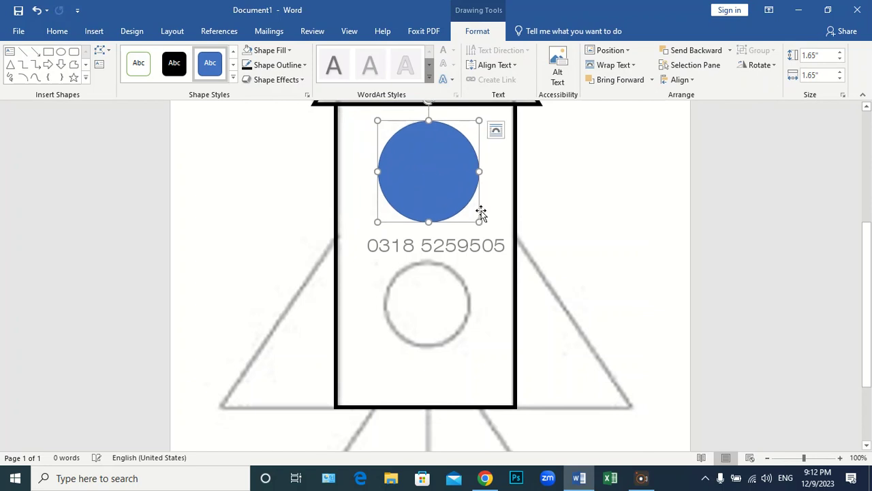
Step: Resize the circle to about 1.39" by 1.38" and align it with the sketched upper window
left_click_drag(479, 221, 467, 206)
left_click_drag(432, 181, 430, 172)
left_click_drag(462, 202, 469, 208)
left_click_drag(436, 175, 436, 174)
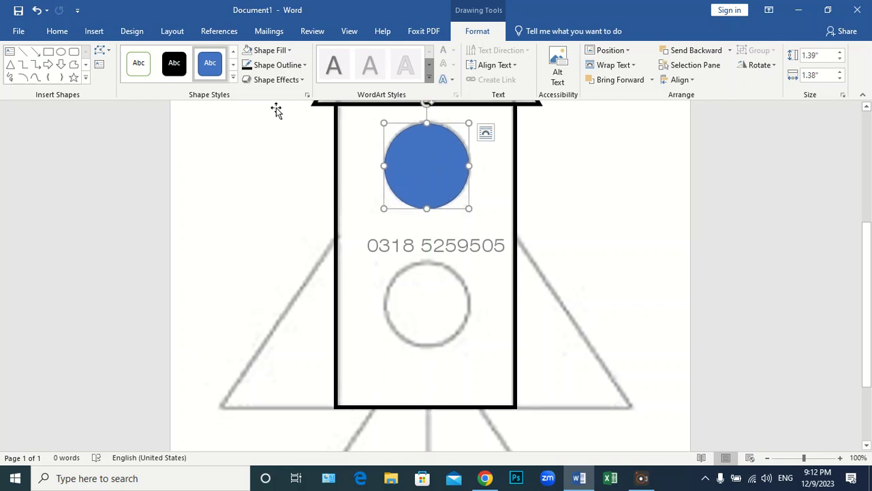
Step: Set the upper window circle to no fill with a thick black outline, and deselect it
left_click(283, 51)
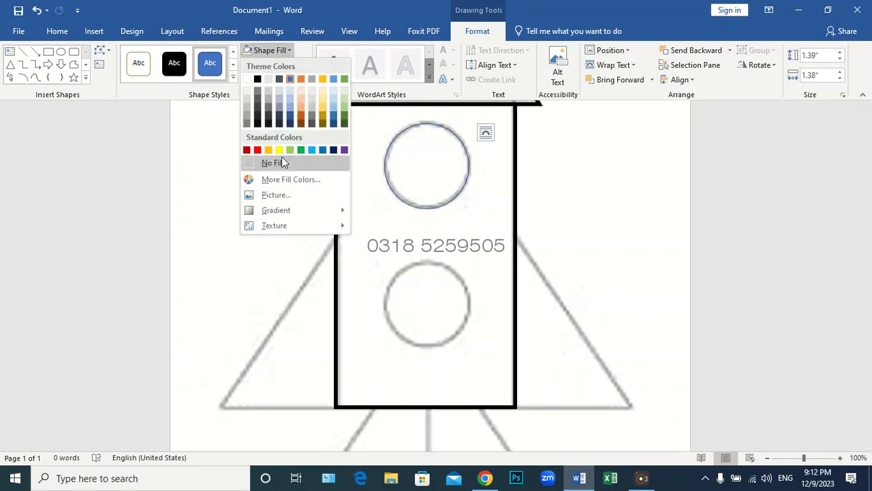
left_click(278, 51)
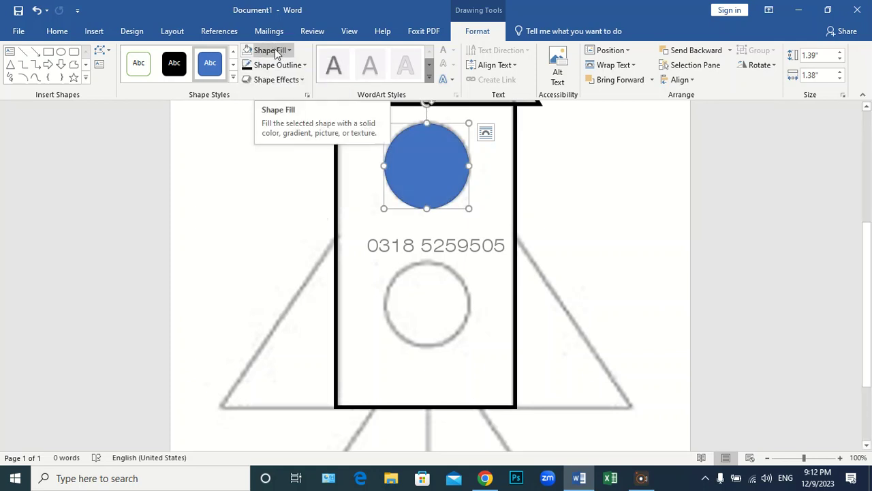
left_click(272, 53)
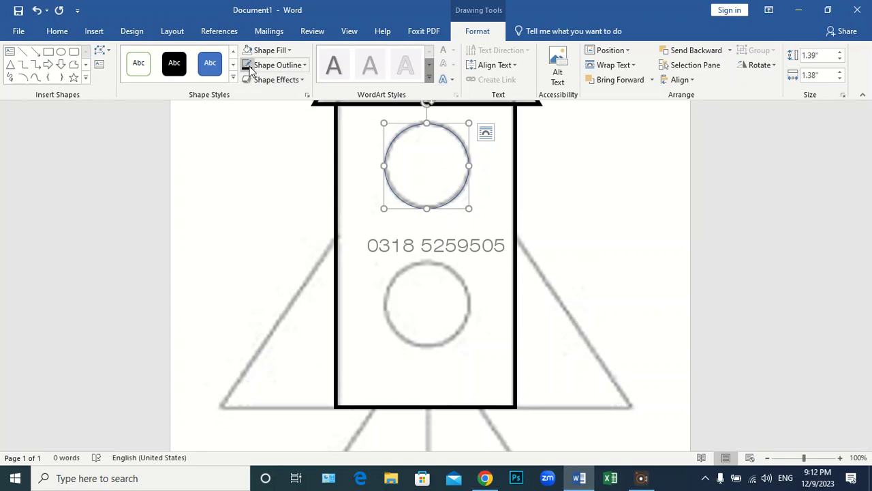
left_click(285, 66)
mouse_move(286, 210)
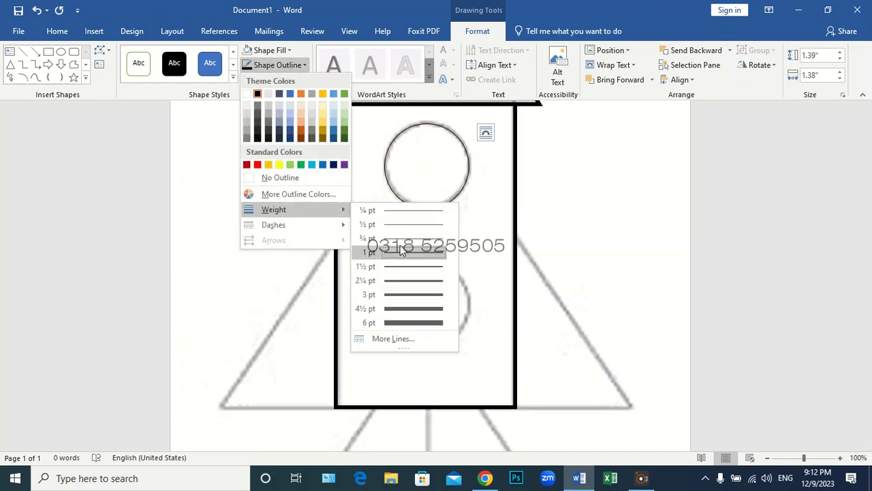
left_click(405, 296)
left_click(480, 230)
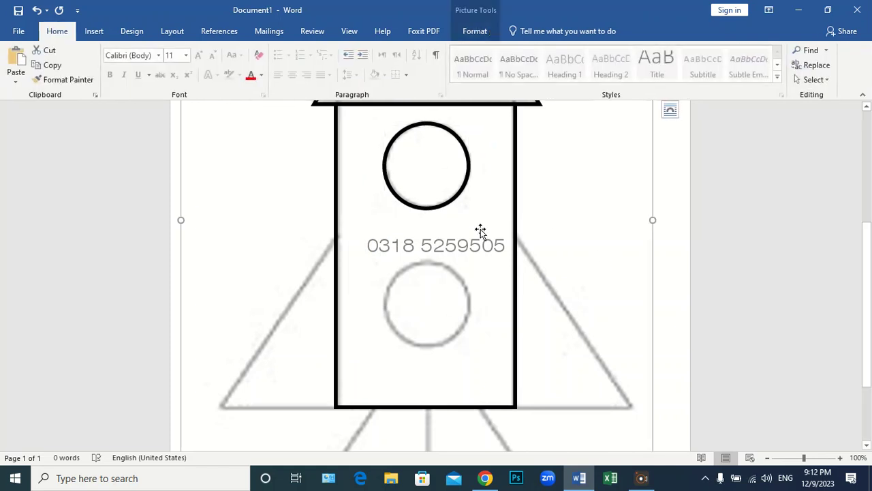
Step: Duplicate the upper window circle onto the sketch's lower window and deselect the copy
left_click(444, 204)
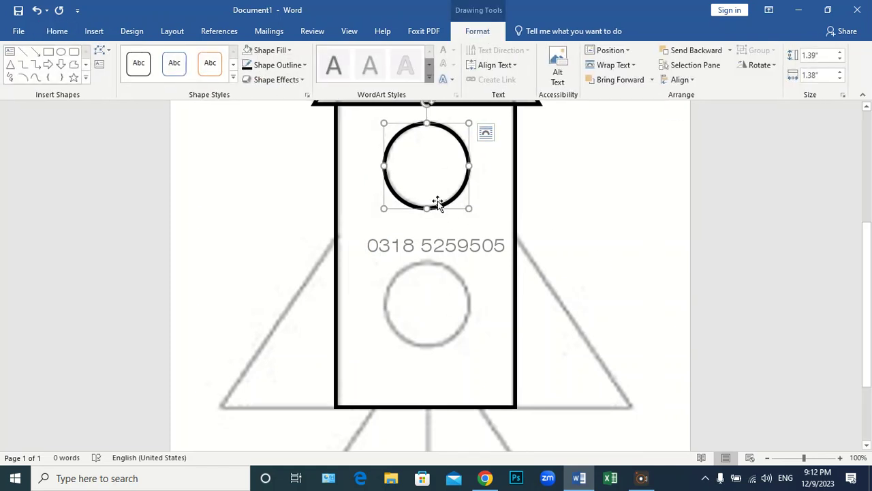
left_click_drag(440, 206, 454, 341)
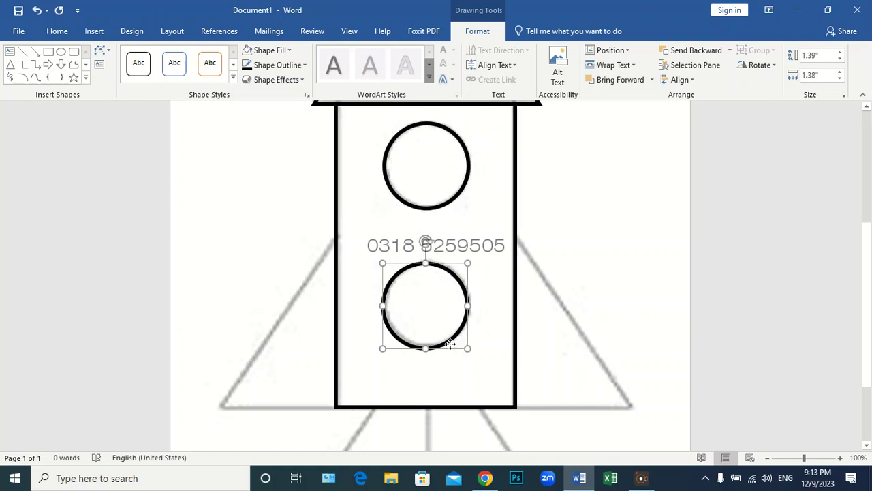
left_click(673, 280)
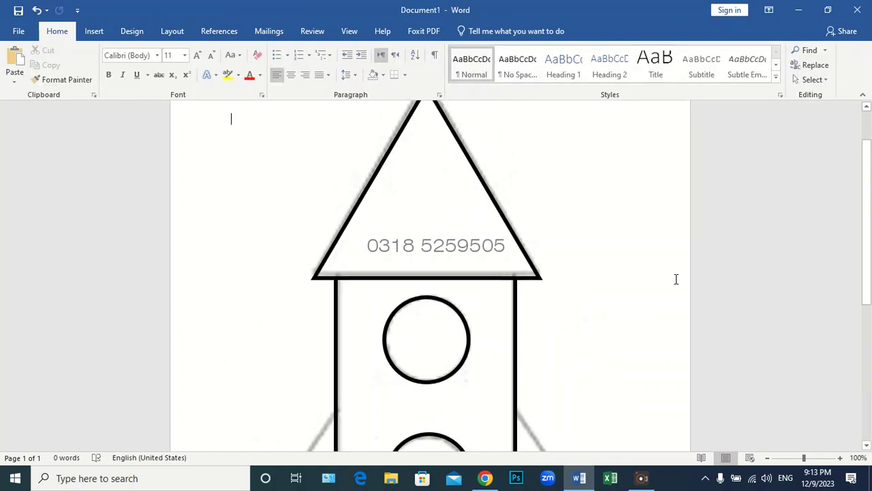
Step: Draw a right triangle about 2.73" high and 1.81" wide over the sketch's right fin, against the body's edge
scroll(622, 250, "down", 6)
scroll(286, 389, "down", 1)
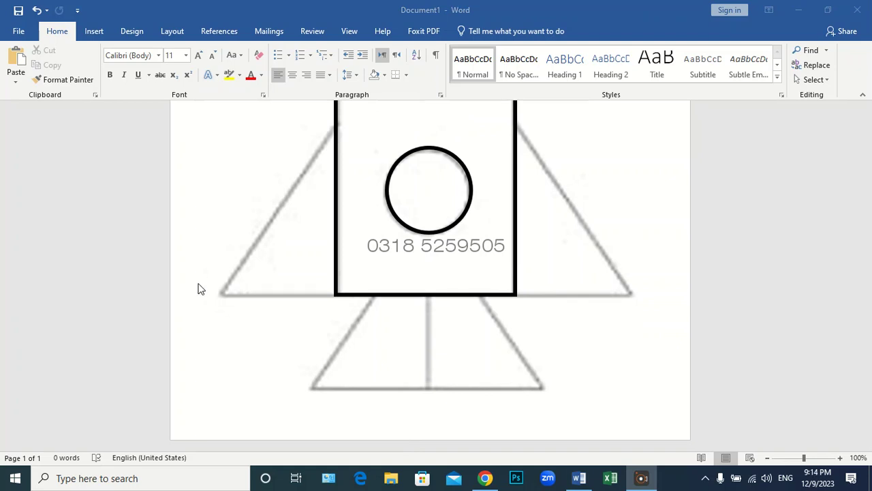
scroll(490, 299, "up", 3)
scroll(395, 273, "down", 2)
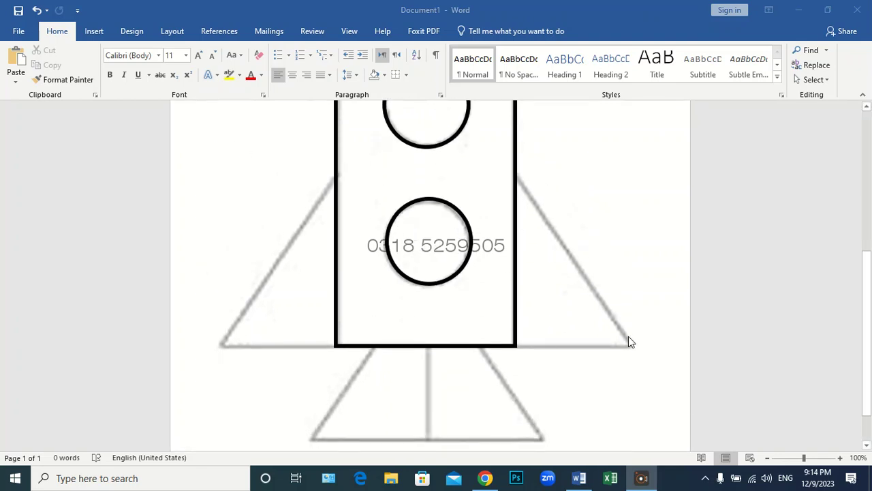
left_click(93, 31)
left_click(126, 80)
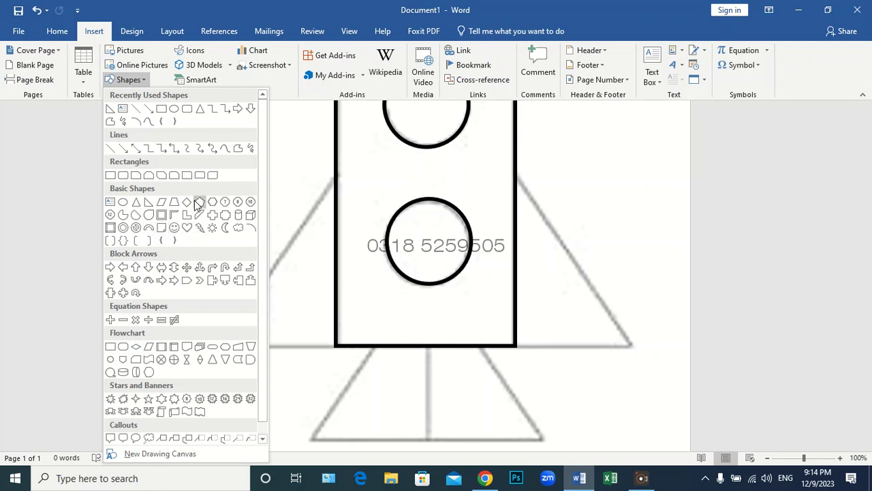
left_click(148, 203)
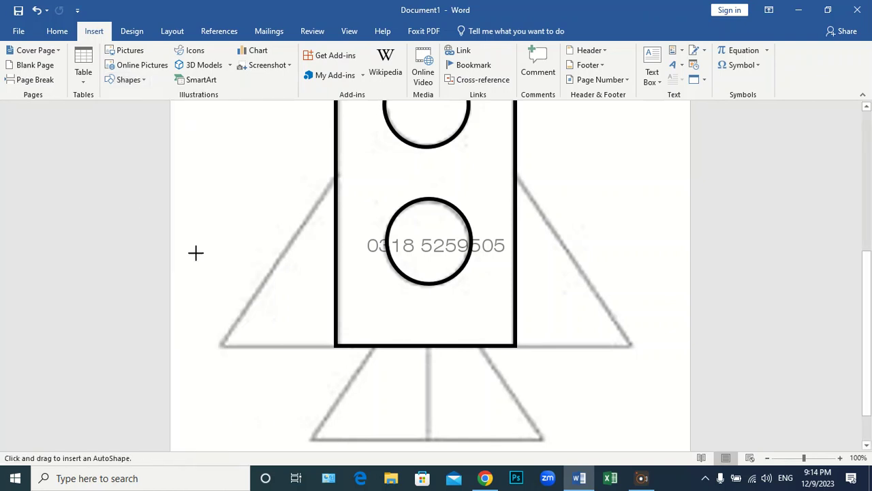
mouse_move(518, 181)
left_mouse_down()
mouse_move(533, 335)
mouse_move(627, 345)
left_mouse_up()
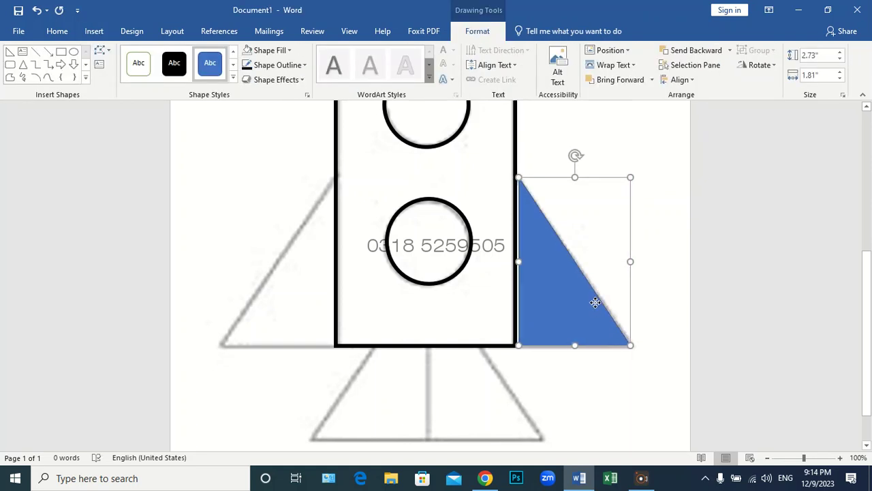
left_click_drag(595, 303, 593, 302)
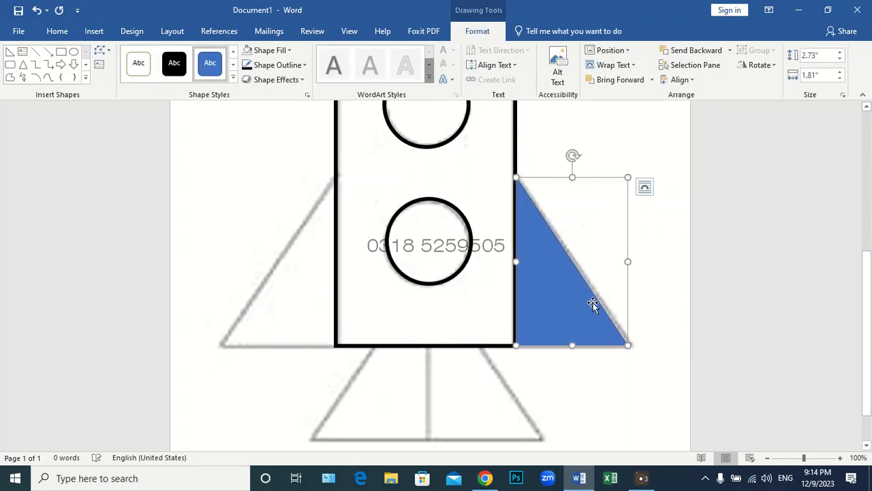
Step: Set the right fin triangle to no fill with a 4½ pt black outline, and deselect it
left_click(248, 52)
left_click(276, 65)
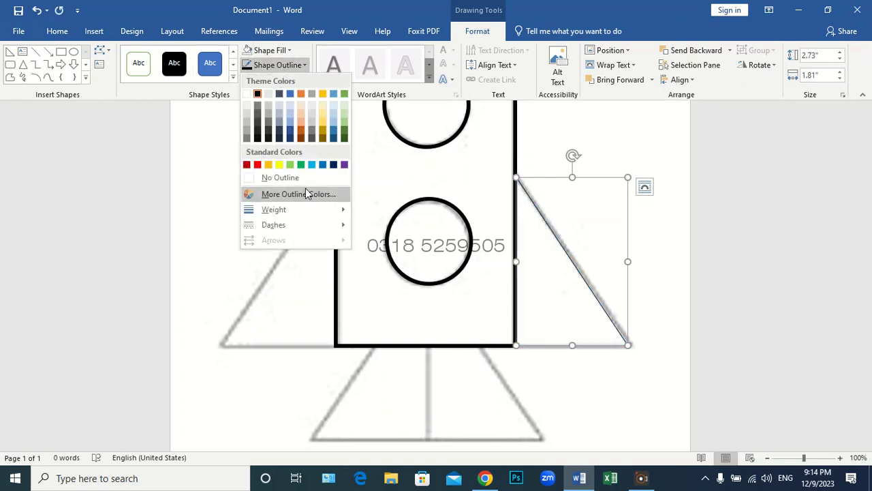
mouse_move(296, 211)
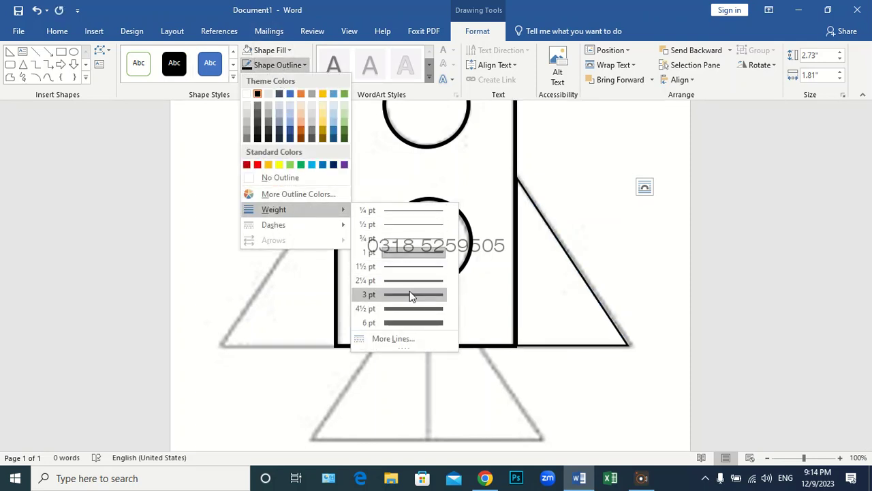
left_click(409, 308)
left_click(774, 277)
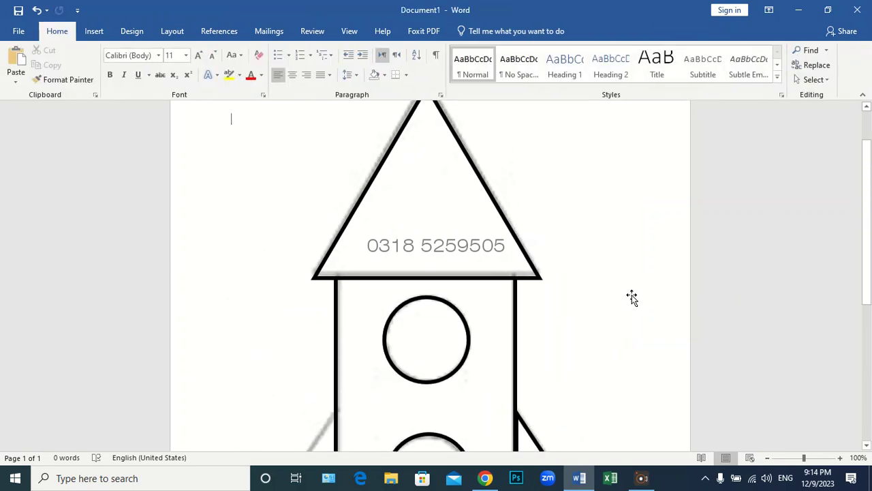
Step: Nudge the right fin triangle left until its vertical side meets the rocket body's edge, and deselect it
scroll(634, 299, "down", 5)
left_click(585, 233)
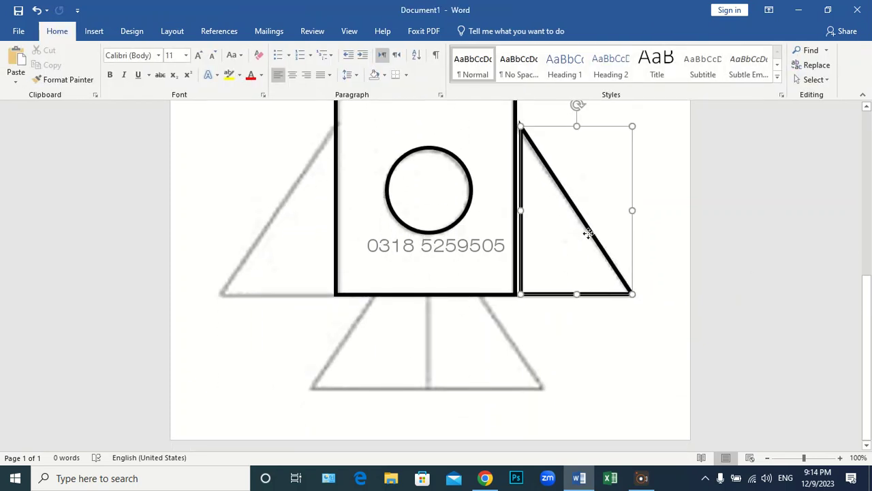
key("Left")
key("Left")
key("Left")
key("Left")
key("Left")
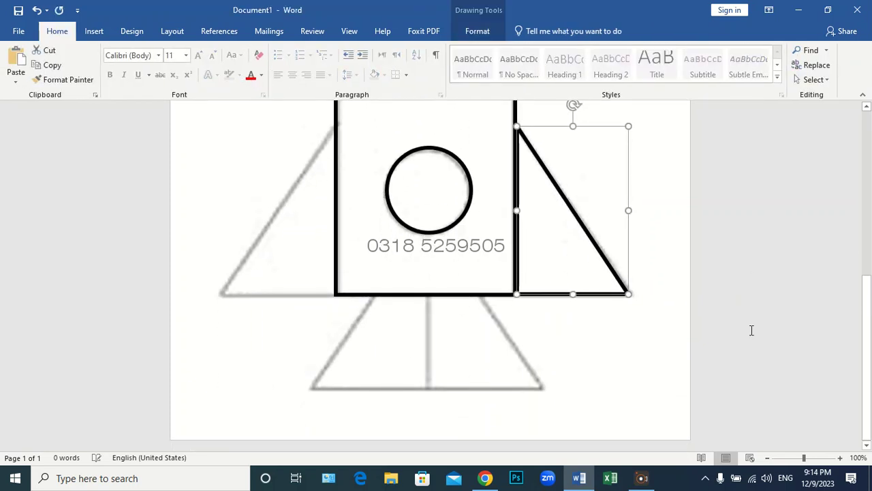
left_click(751, 330)
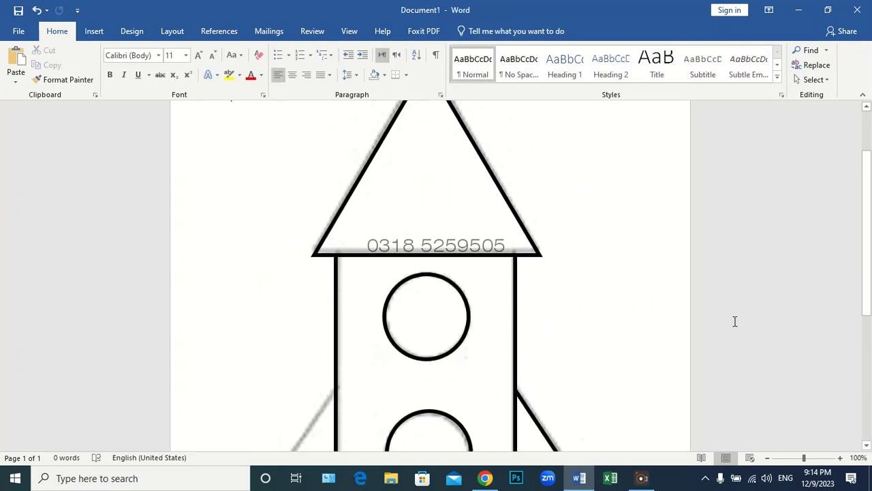
Step: Duplicate the right fin triangle by copying and pasting it
scroll(654, 292, "down", 4)
left_click(593, 269)
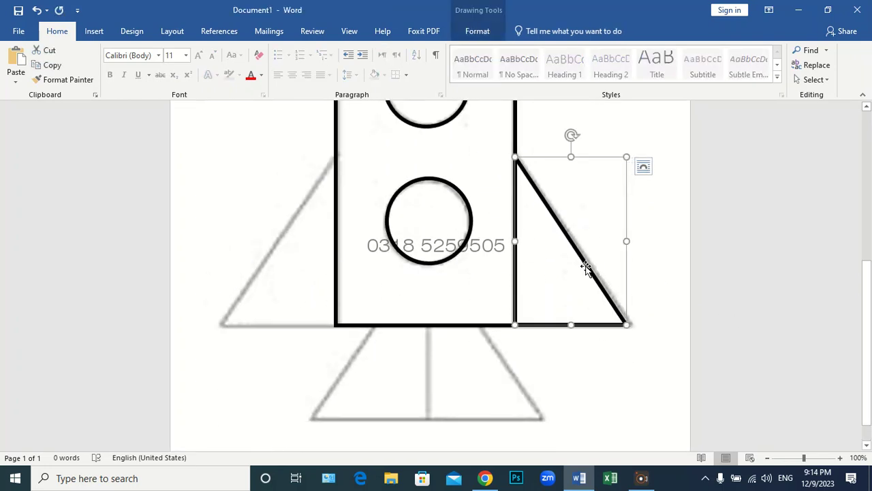
key("ctrl+c")
key("ctrl+v")
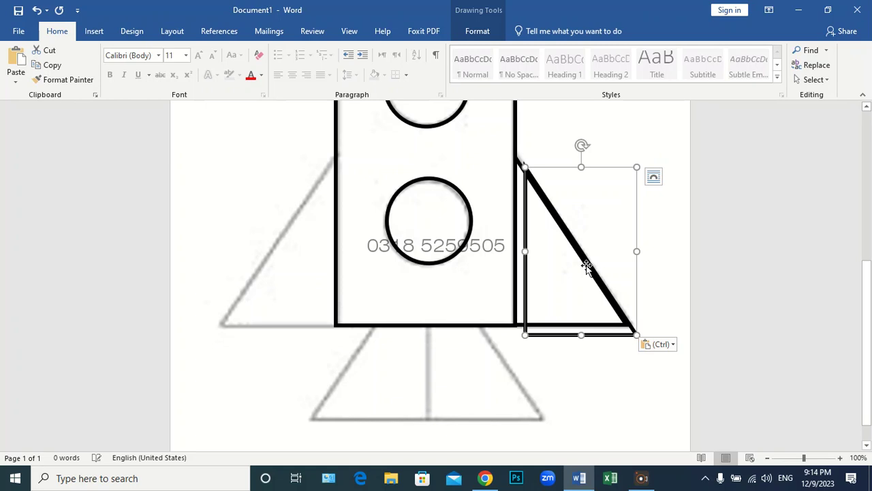
Step: Move the duplicated triangle over the sketch's left fin and flip it horizontally
left_click_drag(543, 282, 298, 261)
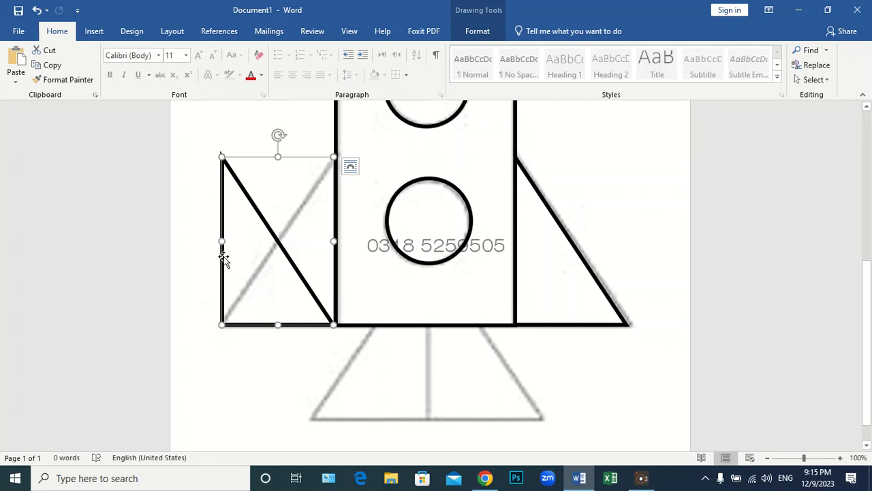
mouse_move(278, 135)
left_mouse_down()
mouse_move(406, 298)
mouse_move(275, 370)
mouse_move(423, 150)
mouse_move(306, 148)
mouse_move(279, 113)
mouse_move(279, 124)
left_mouse_up()
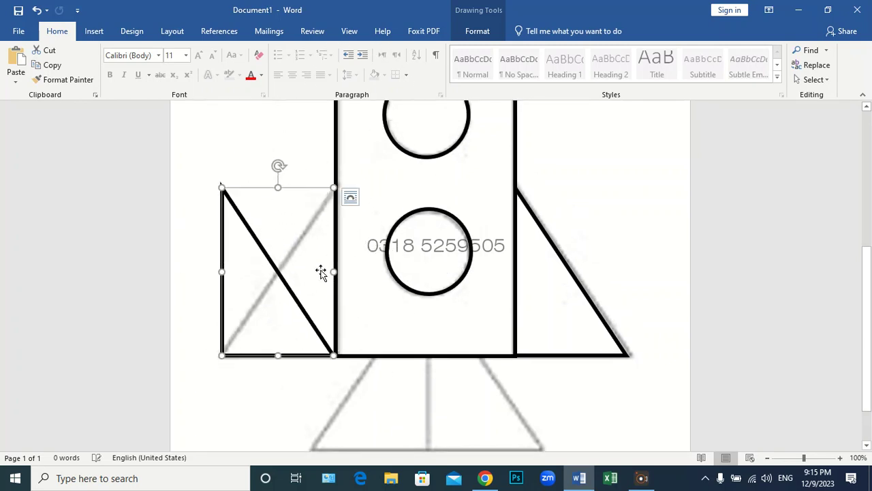
left_click(477, 31)
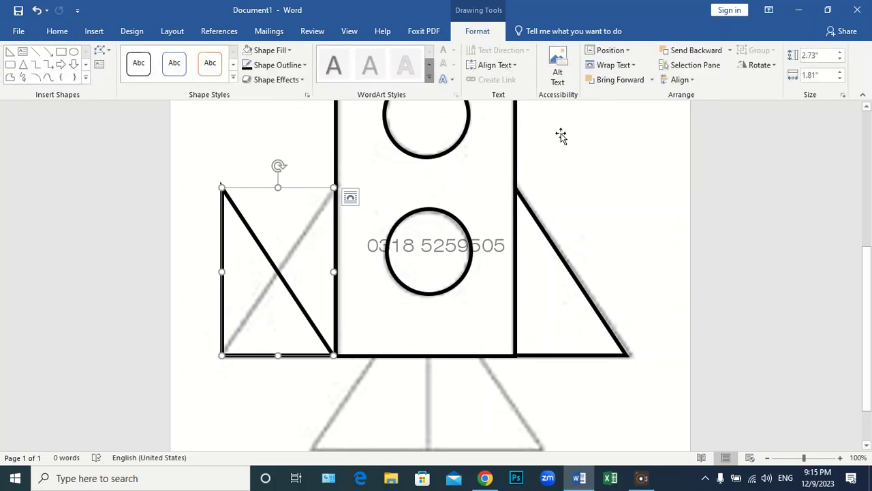
left_click(762, 65)
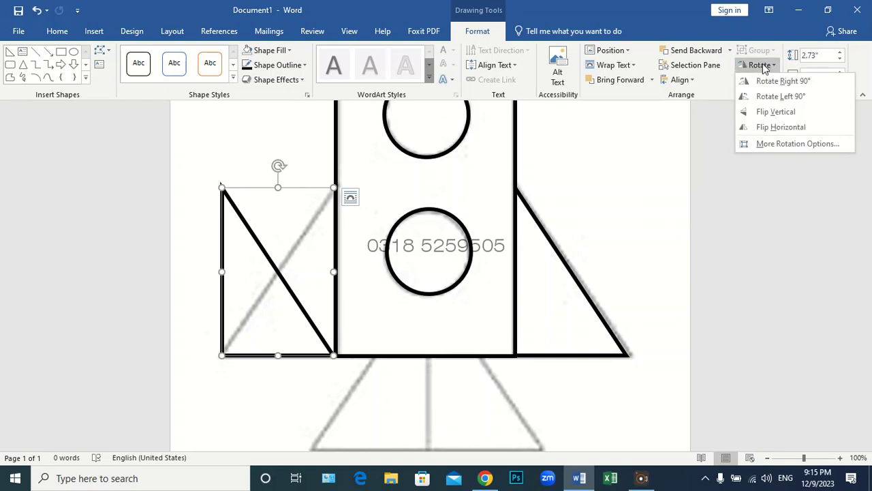
left_click(775, 83)
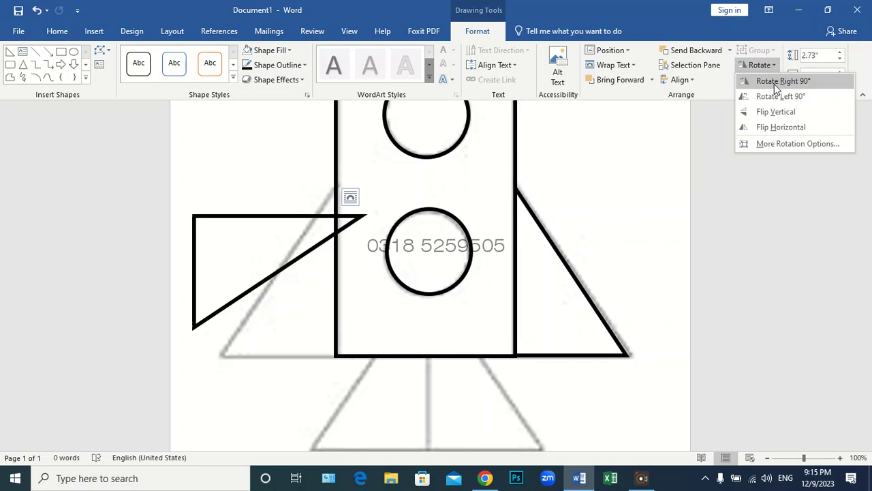
left_click(780, 129)
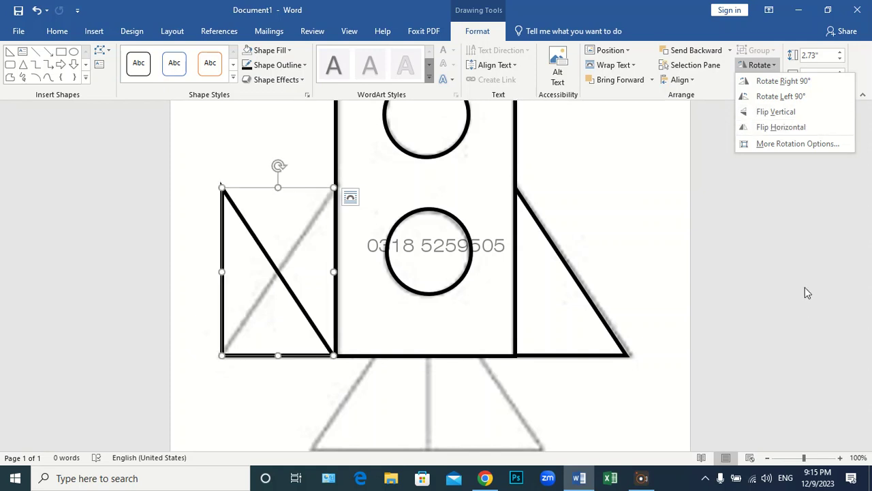
left_click(783, 128)
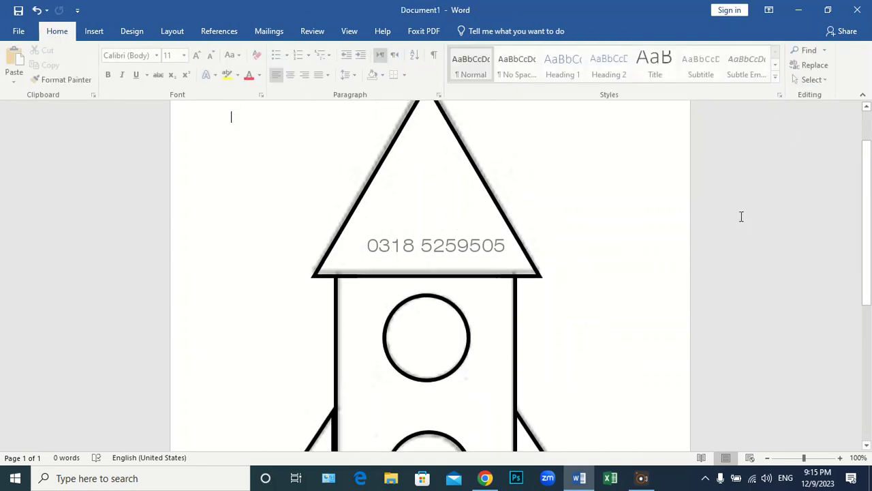
Step: Shift the left fin triangle slightly right so its vertical side meets the rocket body's edge, and deselect it
scroll(463, 211, "down", 6)
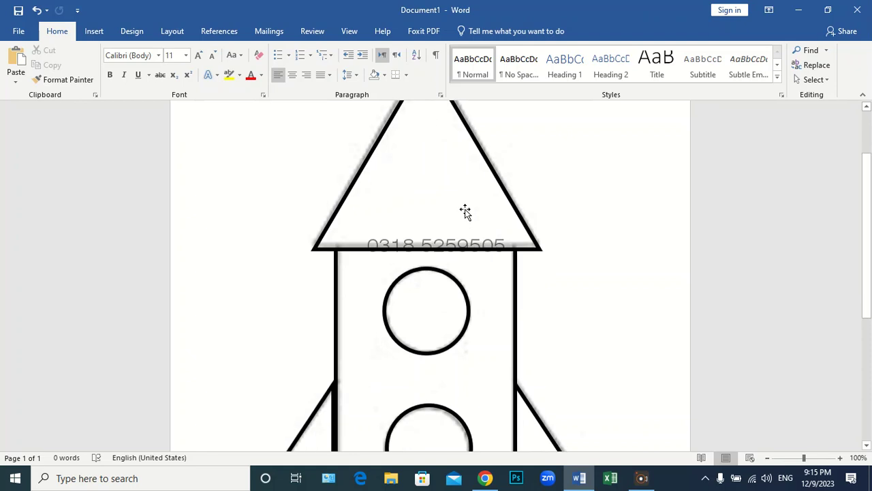
left_click(293, 218)
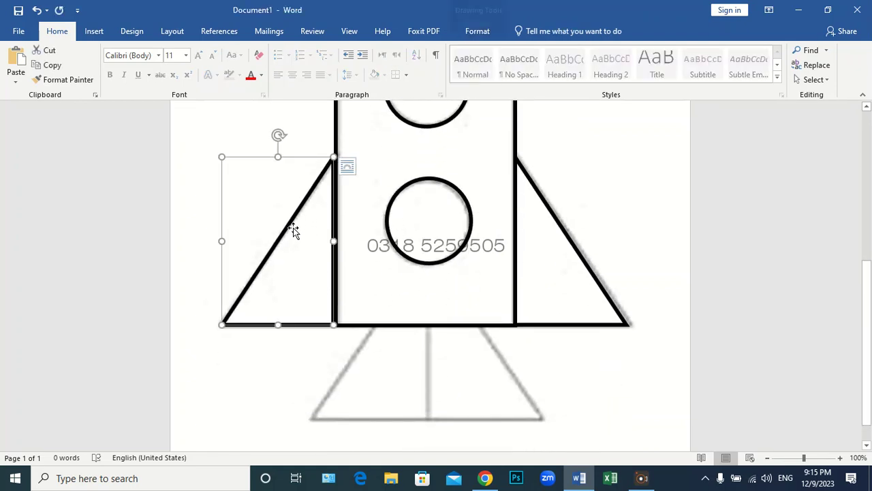
left_click_drag(280, 235, 284, 235)
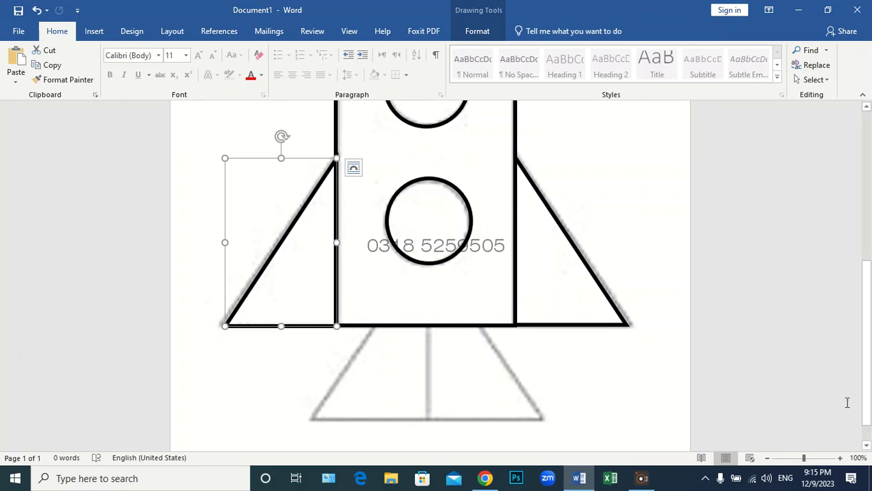
key("Escape")
scroll(609, 313, "down", 4)
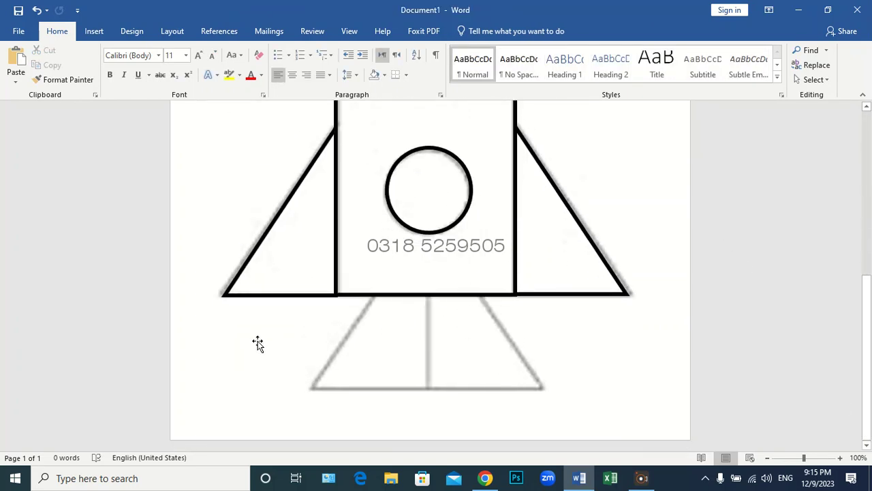
Step: Duplicate the right fin triangle and place the copy over the right half of the sketch's tail
left_click(96, 30)
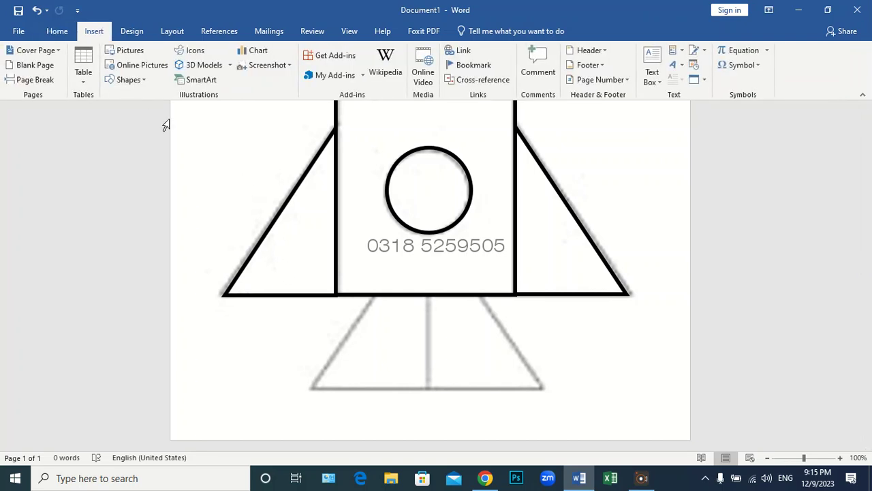
left_click(130, 80)
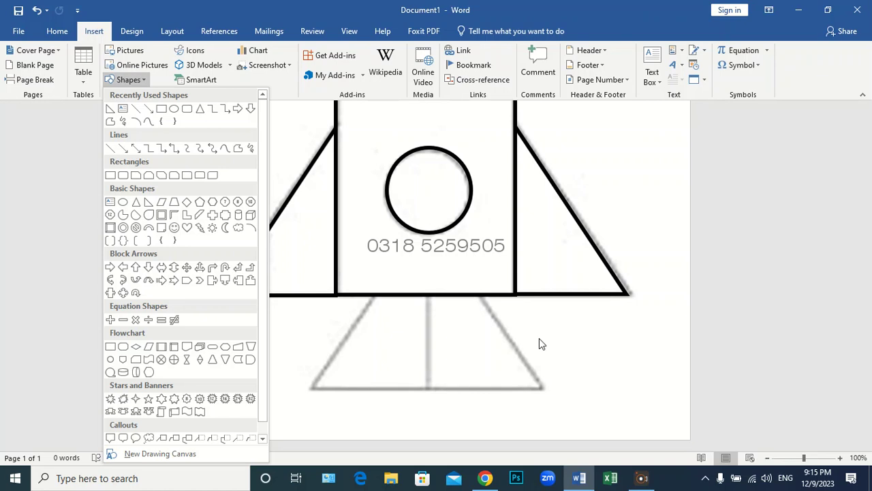
left_click(572, 211)
left_click(574, 214)
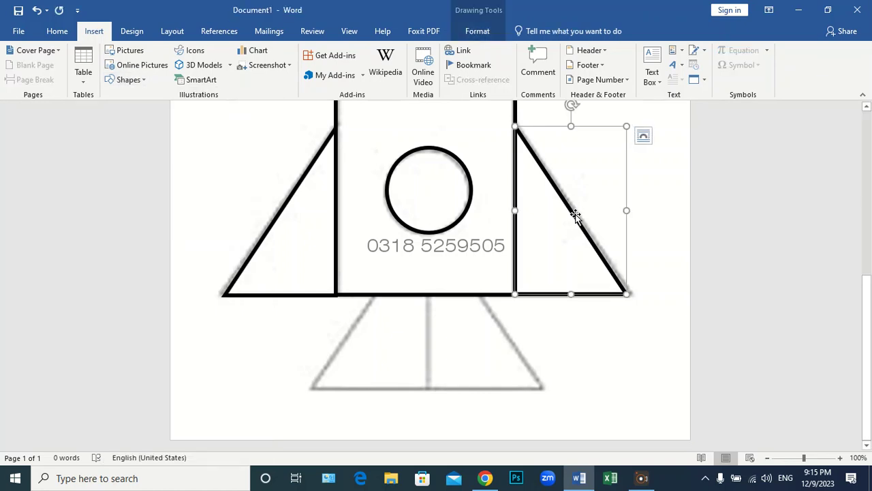
key("ctrl+c")
key("ctrl+v")
left_click_drag(578, 216, 480, 296)
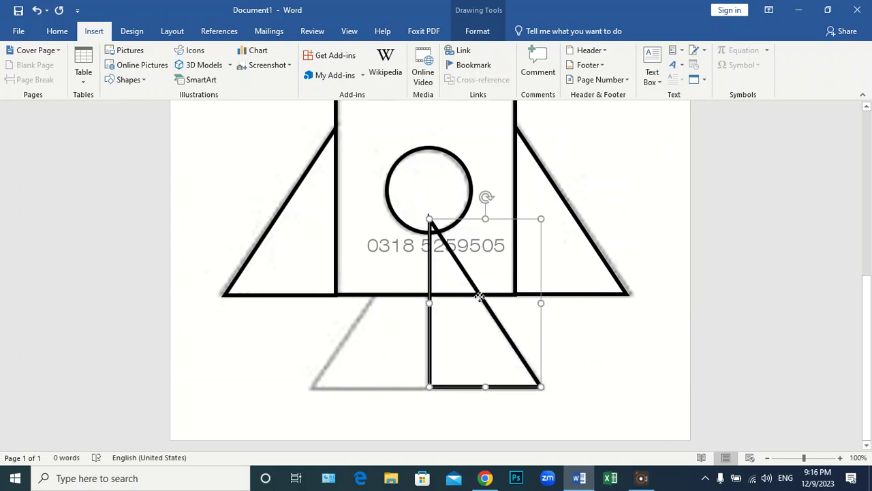
Step: Duplicate the left fin triangle and place the copy over the left half of the sketch's tail
left_click(265, 247)
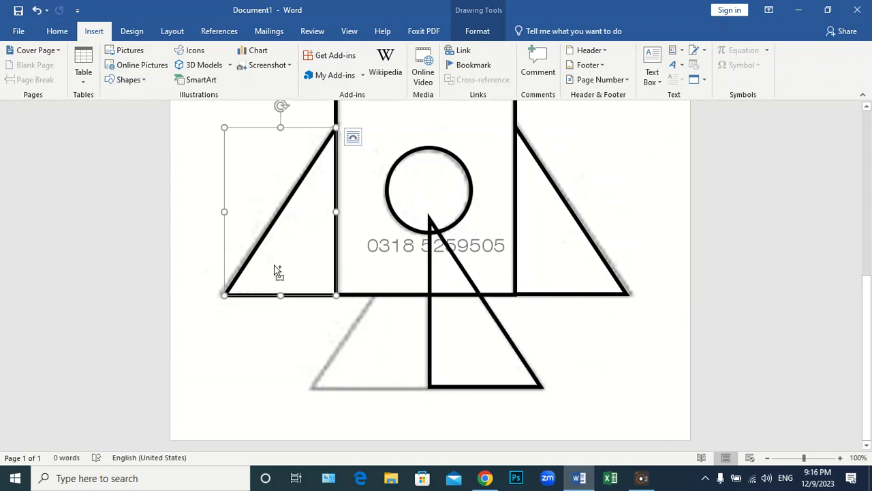
key("ctrl+c")
key("ctrl+v")
left_click_drag(284, 247, 359, 329)
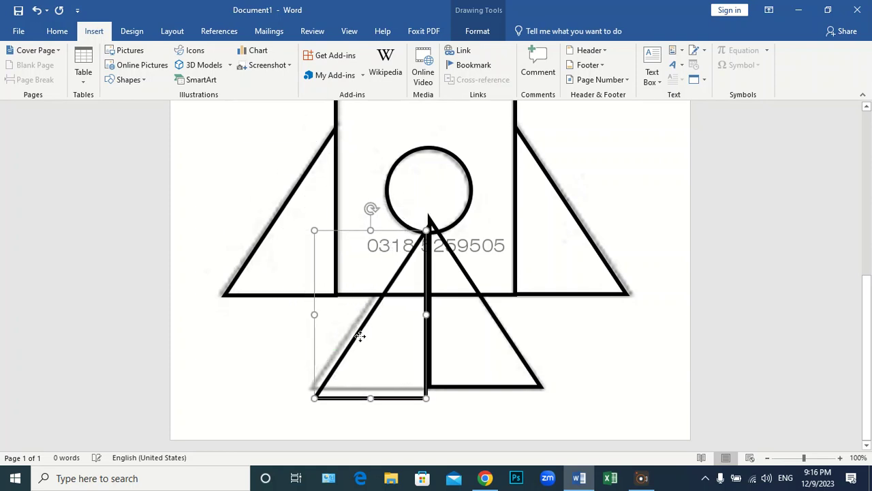
Step: Nudge the left tail triangle up and right until its vertical side coincides with the right tail triangle's
key("Up")
key("Up")
key("Up")
key("Up")
key("Up")
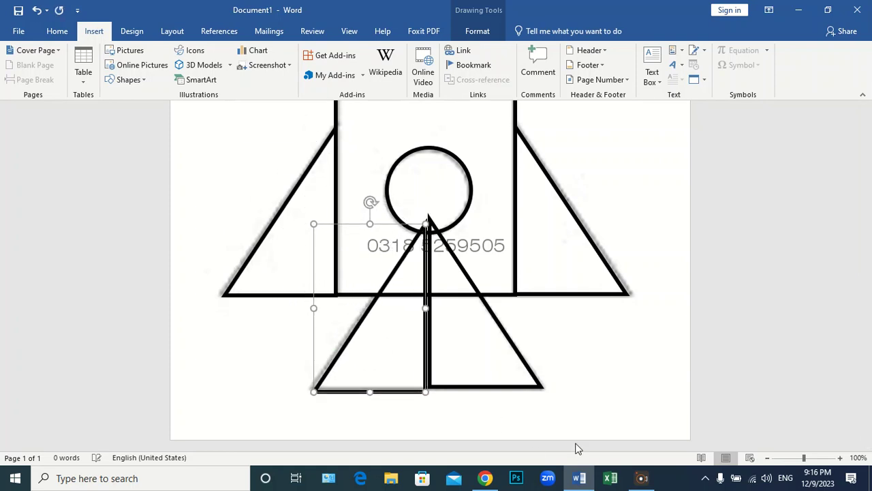
key("Up")
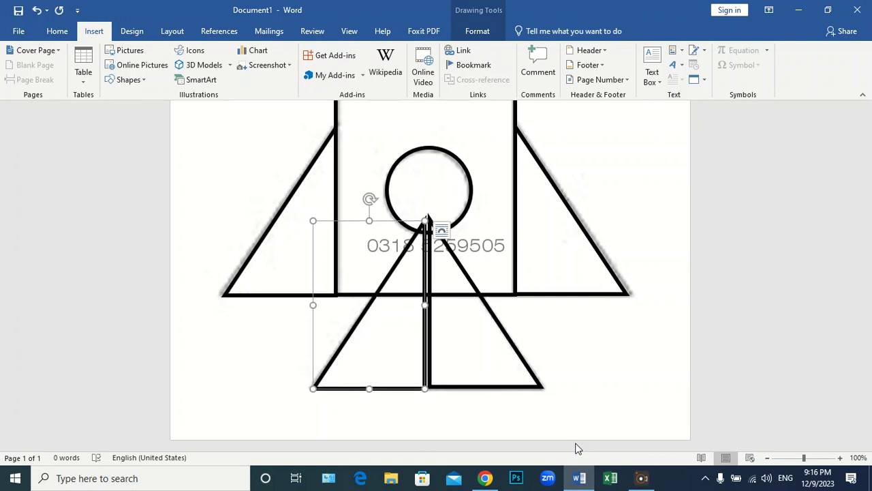
key("Right")
key("Right")
key("Right")
key("Right")
key("Right")
key("Right")
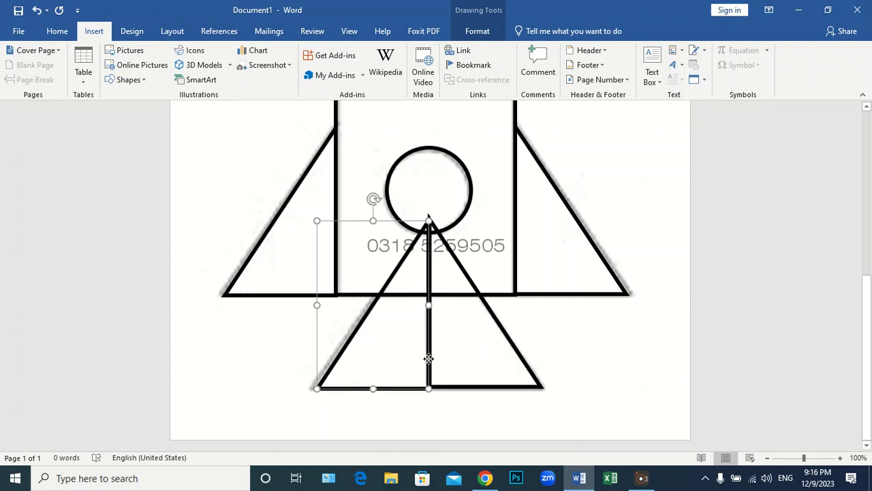
Step: Nudge the right tail triangle down until its base lines up with the left tail triangle's base, and deselect it
key("ctrl+z")
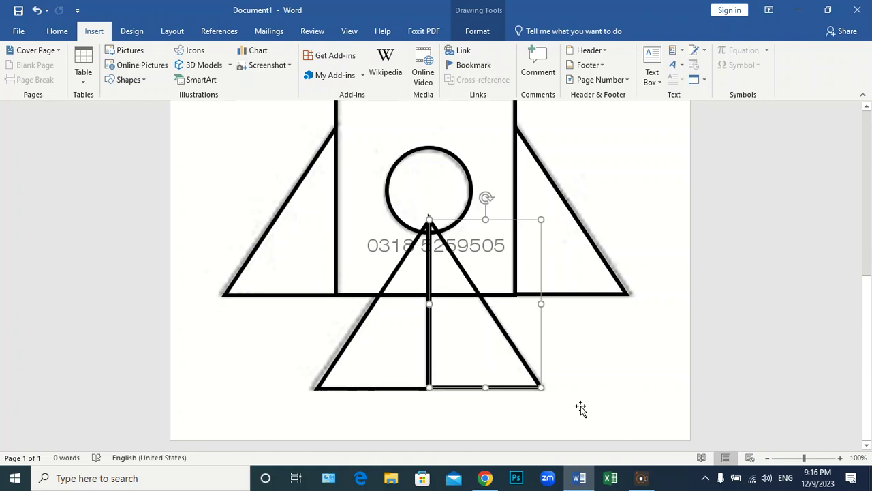
left_click(577, 409)
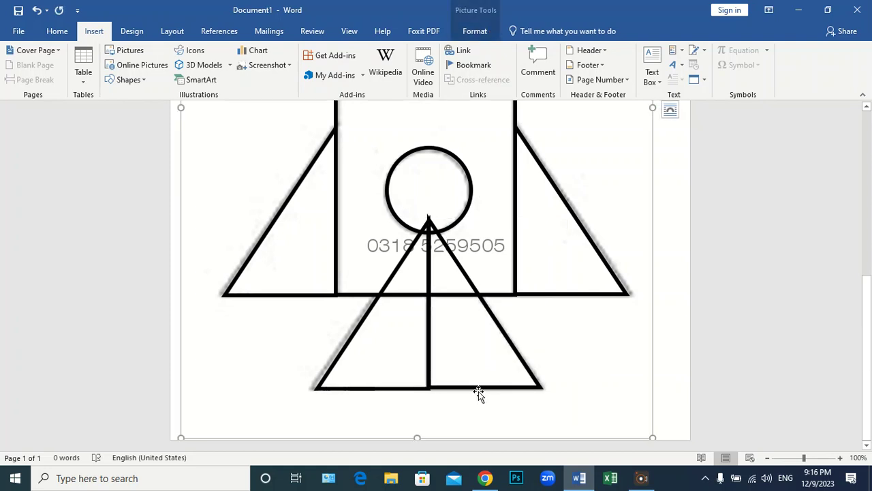
key("alt")
scroll(474, 376, "up", 3)
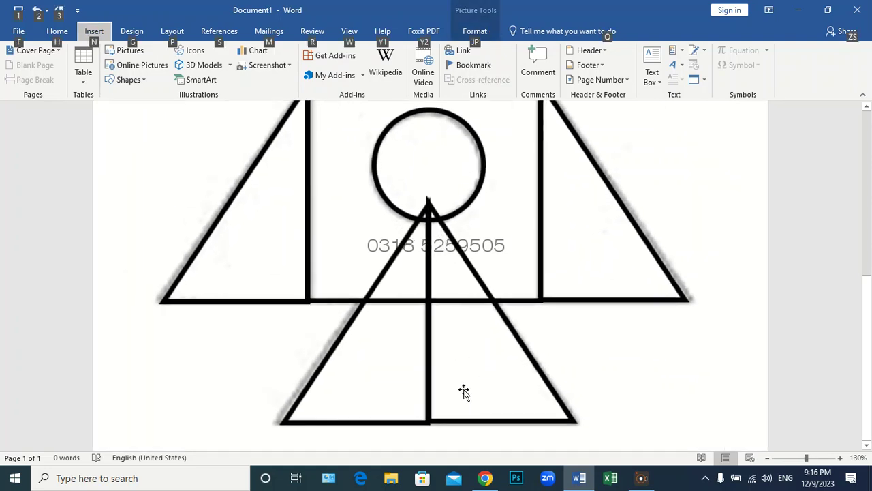
scroll(474, 379, "down", 4)
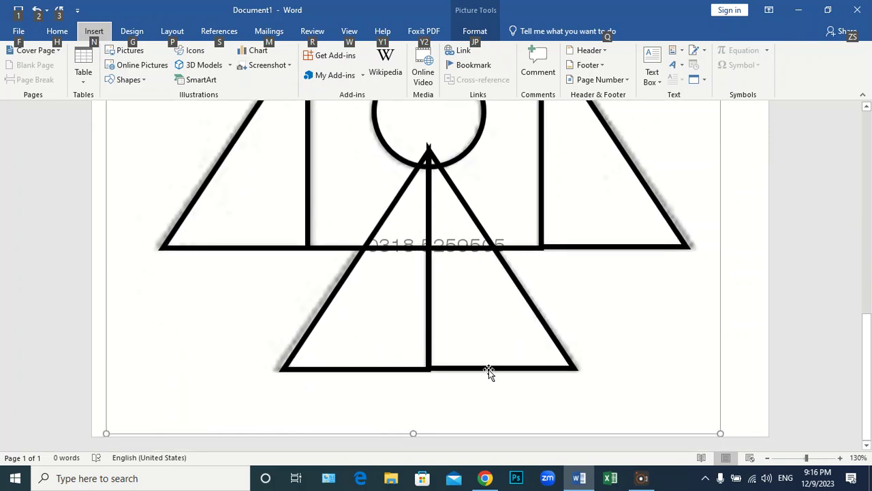
left_click(488, 370)
left_click(680, 348)
left_click(518, 370)
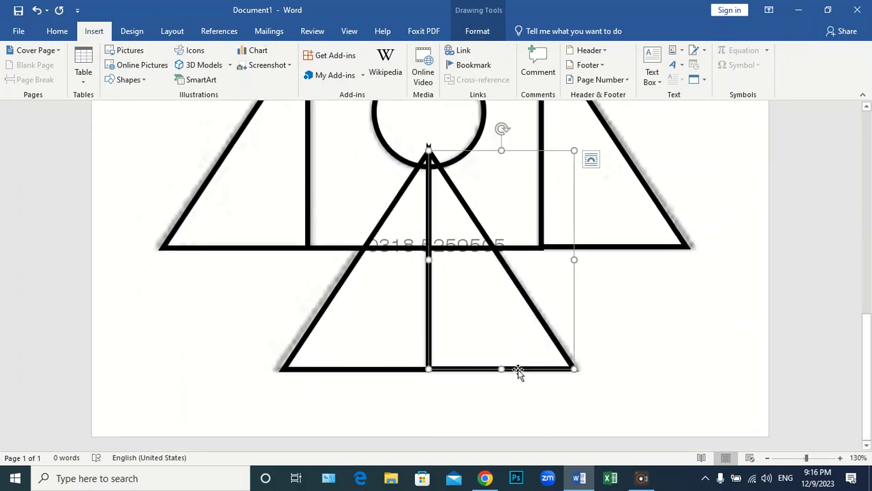
left_click(686, 370)
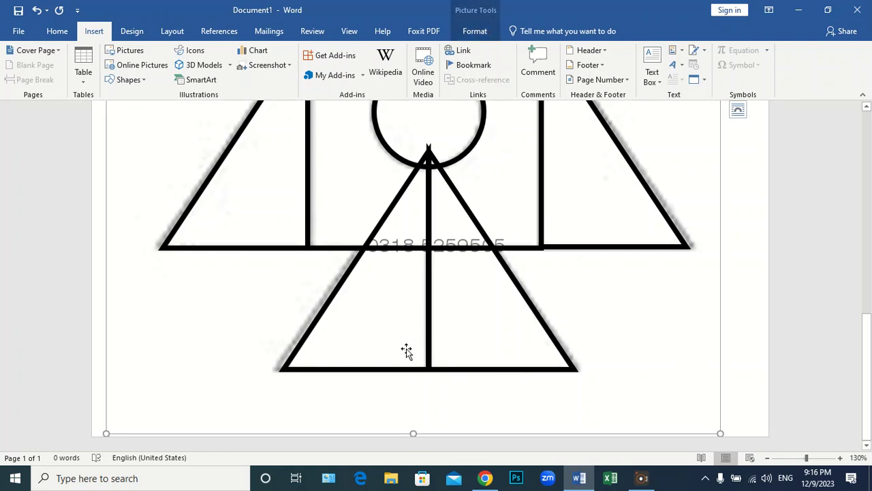
Step: Delete the right and left tail triangles below the rocket body
scroll(406, 350, "down", 4)
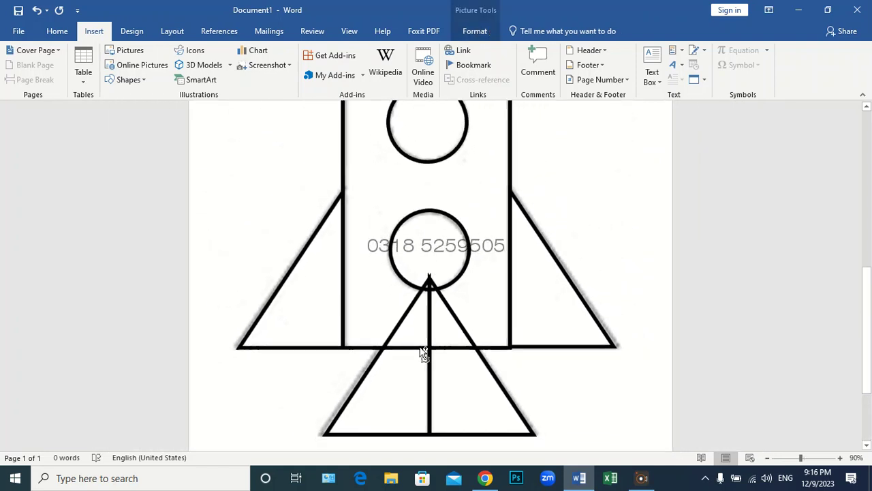
scroll(421, 352, "down", 2)
scroll(417, 349, "up", 3)
scroll(408, 341, "down", 3)
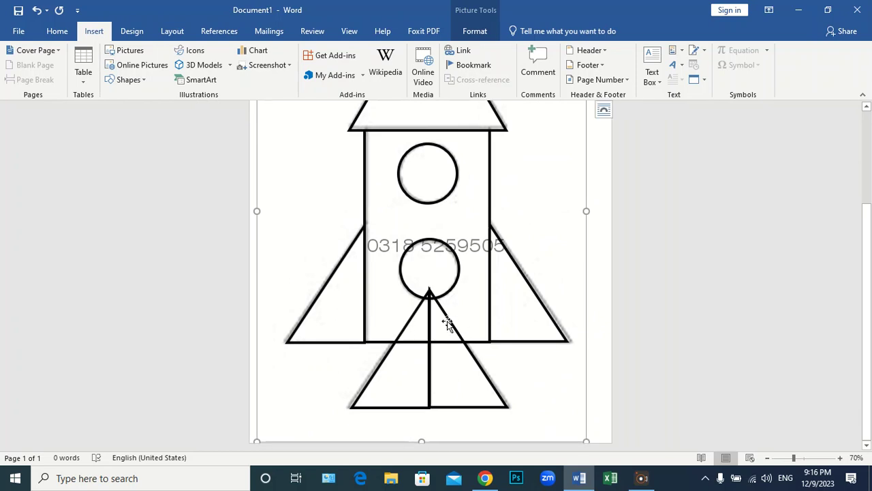
scroll(443, 326, "down", 3)
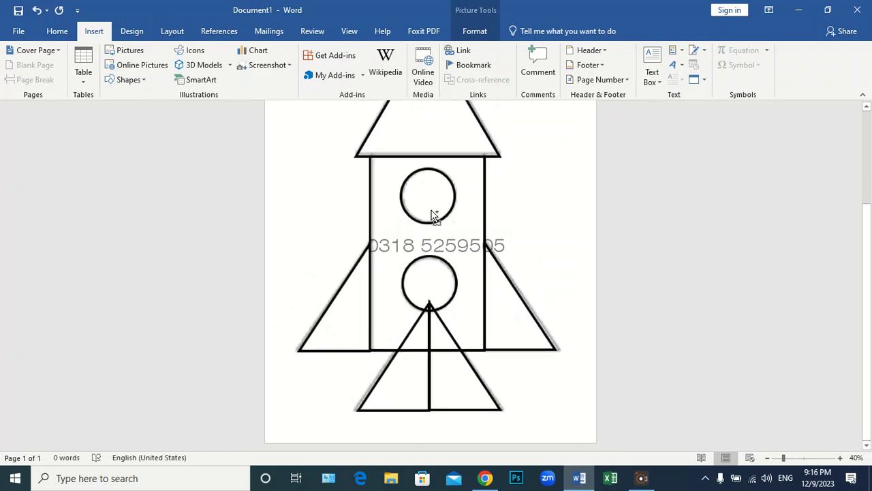
scroll(443, 327, "down", 1)
left_click(447, 336)
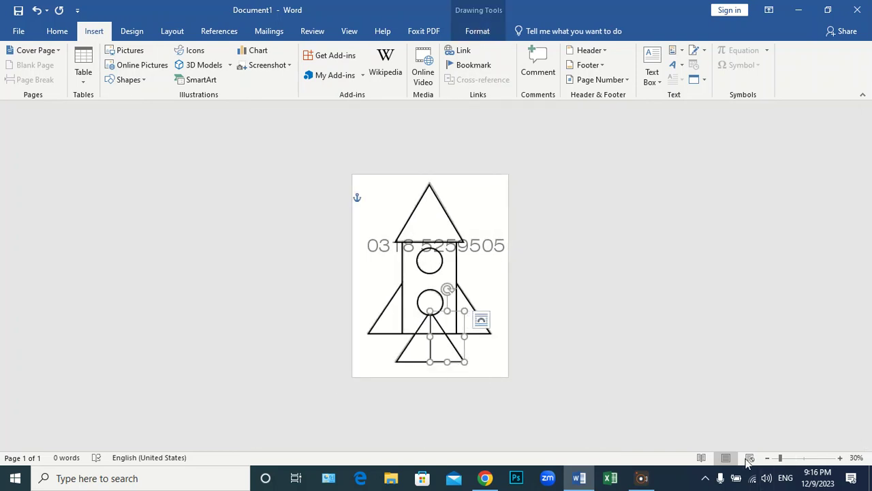
key("Delete")
left_click(428, 349)
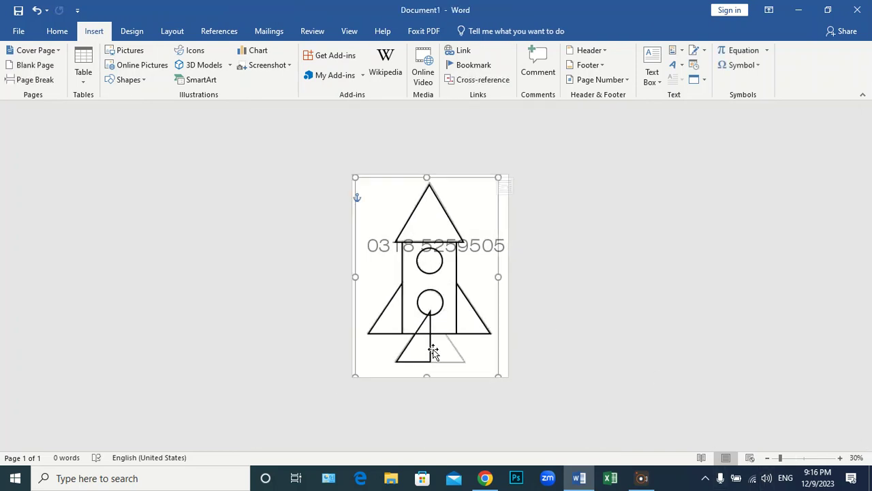
left_click(588, 378)
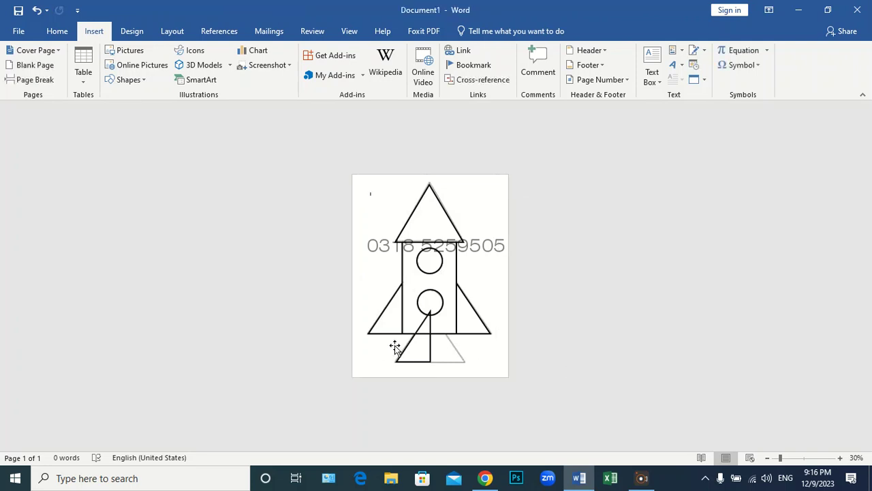
left_click(403, 357)
key("Delete")
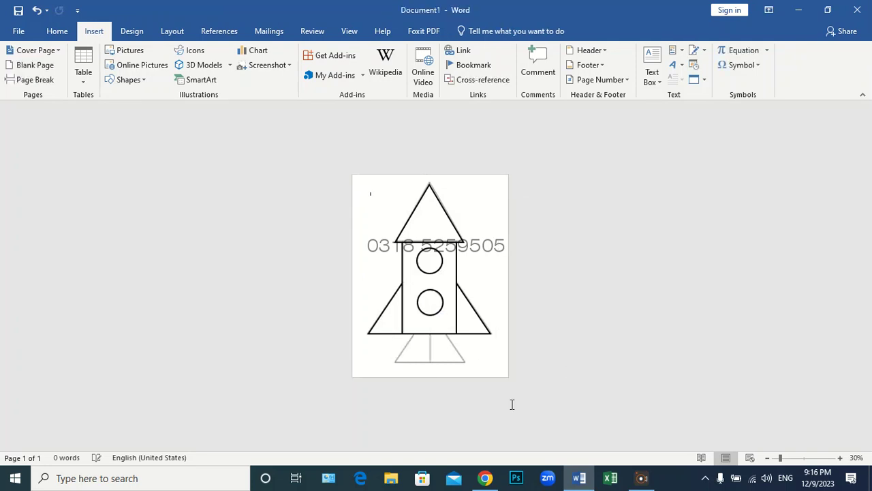
Step: Undo the deletion of both tail triangles and leave nothing selected
scroll(222, 361, "up", 1)
scroll(222, 361, "up", 1)
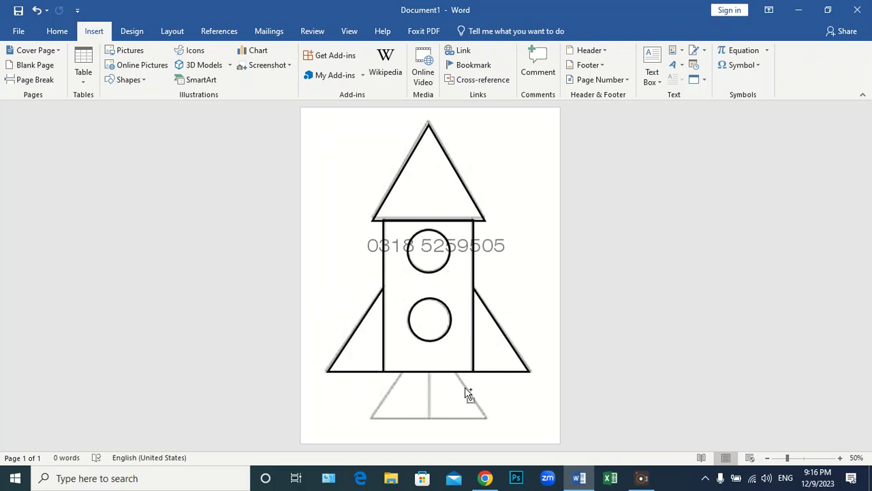
key("ctrl+z")
left_click(617, 317)
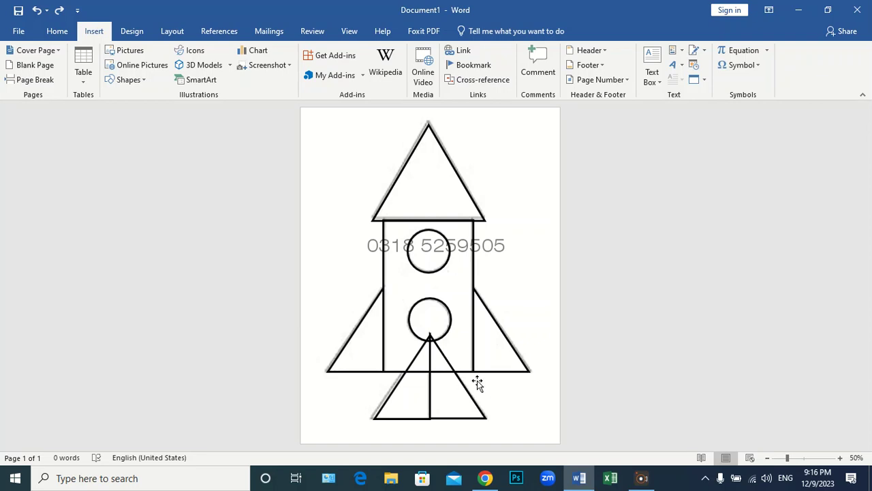
Step: Bring the upper circular window on the rocket body to the front of the other shapes
scroll(469, 372, "up", 1)
scroll(457, 361, "down", 2)
scroll(457, 359, "up", 4)
scroll(471, 272, "up", 2)
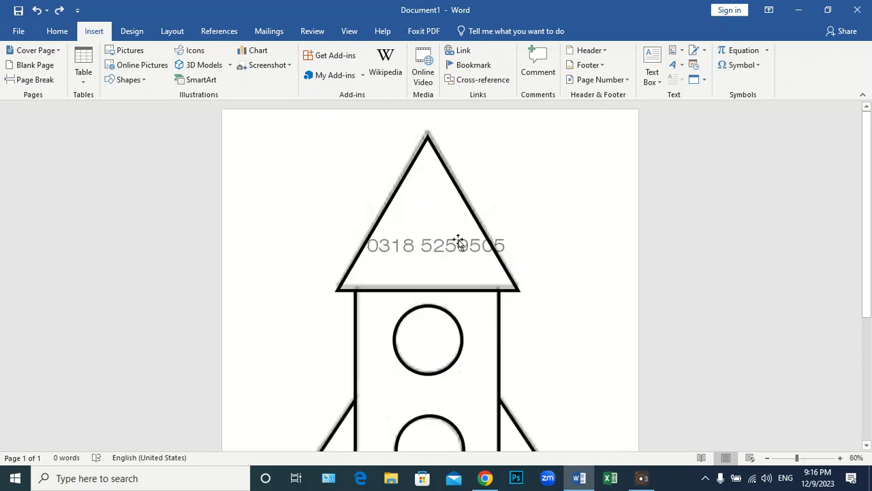
scroll(456, 241, "down", 2)
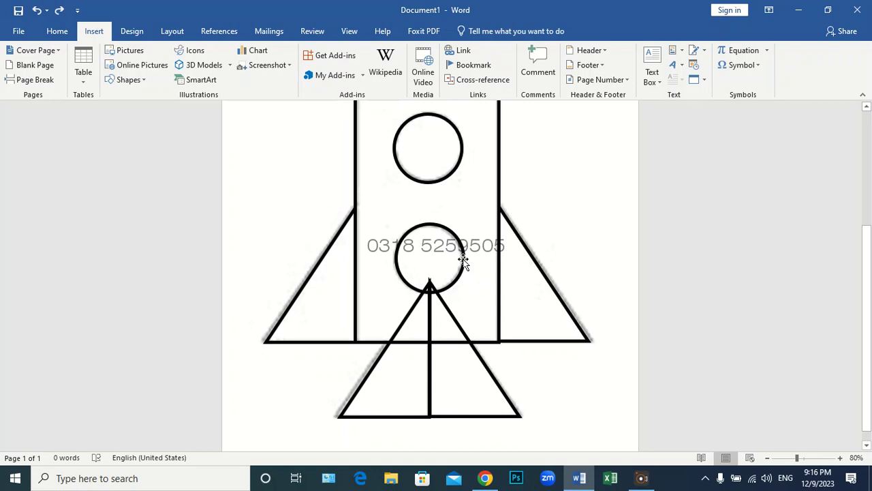
left_click(426, 181)
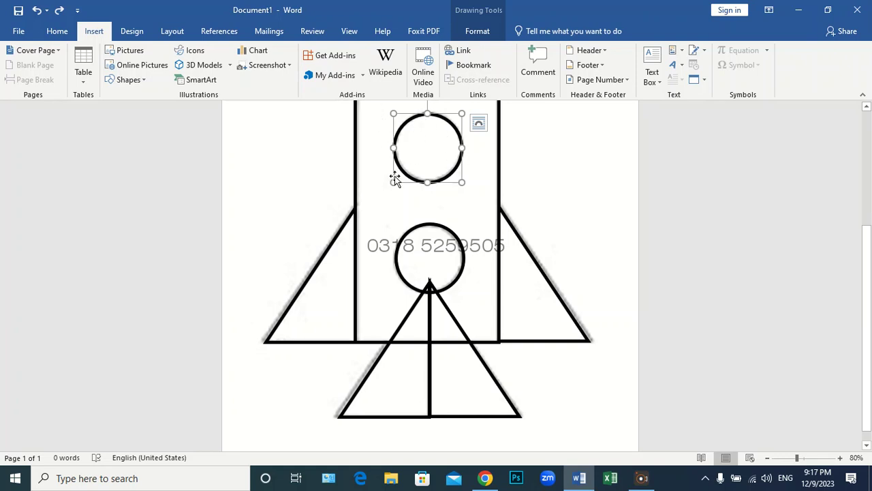
left_click(483, 32)
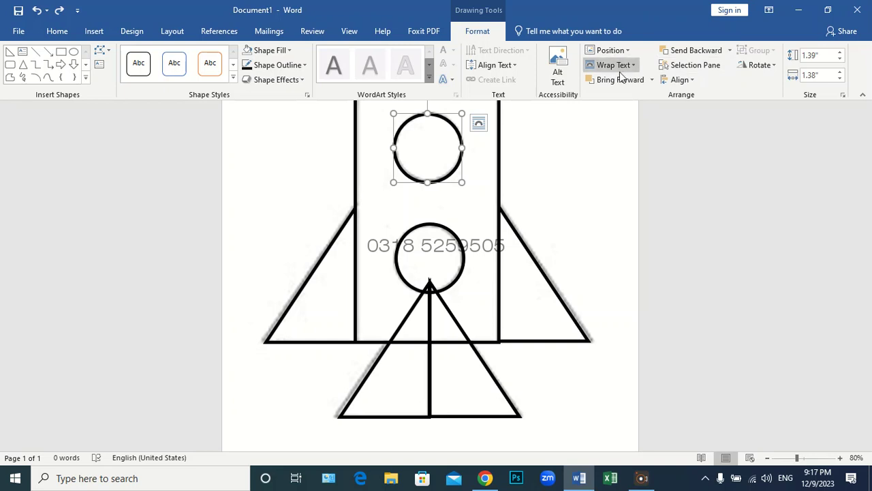
left_click(651, 80)
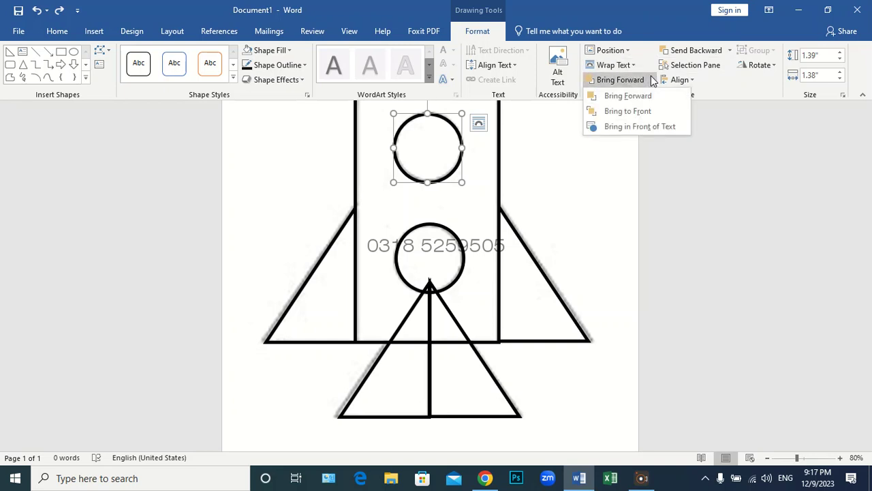
left_click(650, 110)
Step: Bring the lower circular window to the front as well, and deselect it
left_click(453, 235)
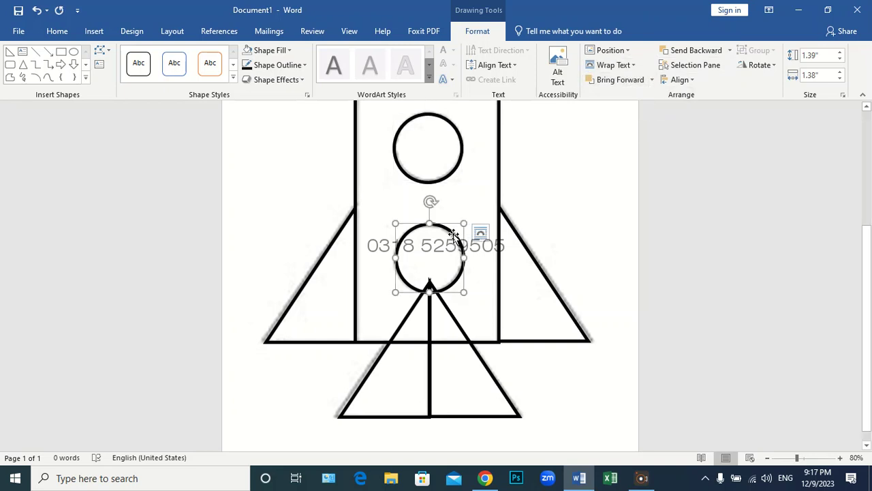
left_click(679, 79)
left_click(652, 79)
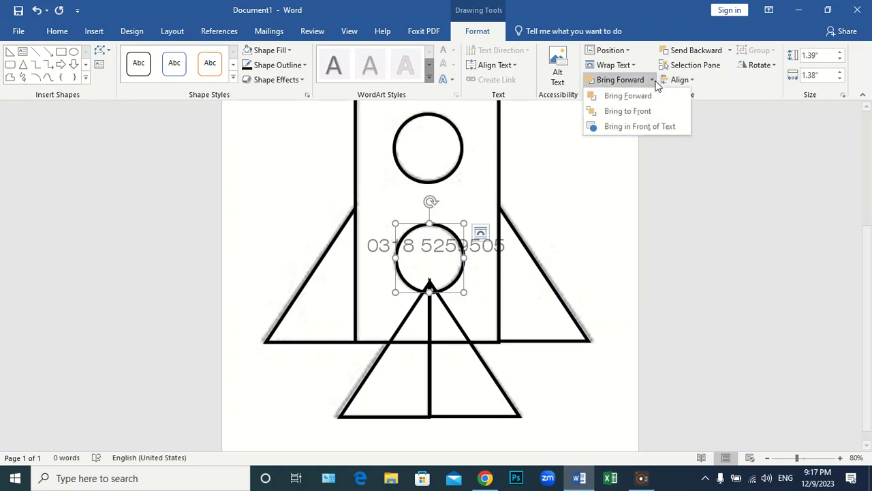
left_click(649, 110)
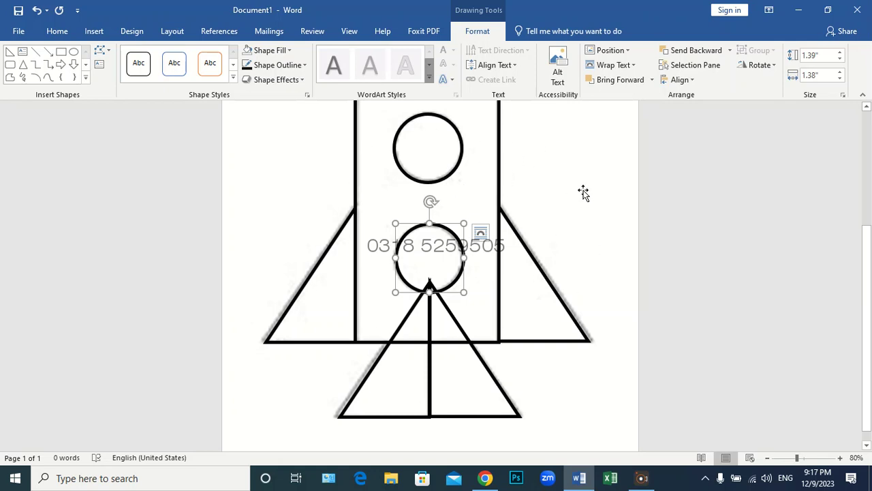
left_click(554, 349)
Step: Fill the rocket body rectangle with white and deselect it
scroll(554, 348, "down", 3)
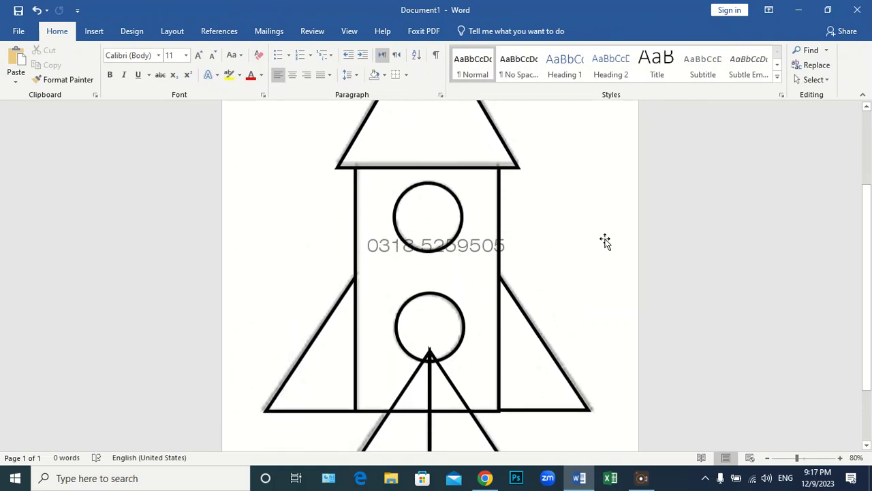
left_click(499, 255)
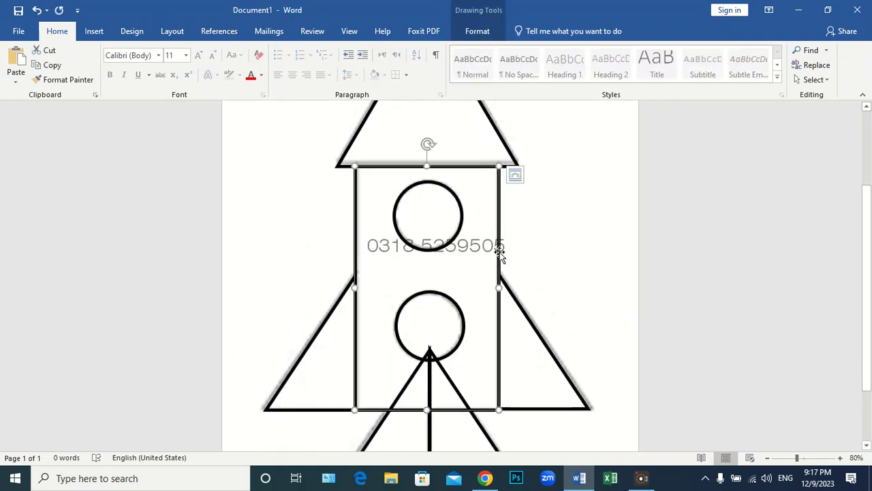
left_click(477, 30)
left_click(289, 51)
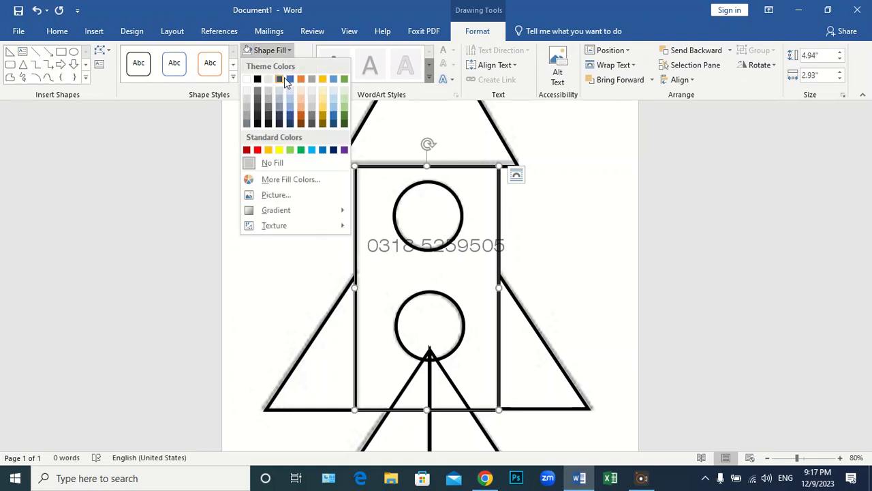
left_click(246, 80)
scroll(720, 216, "up", 1)
left_click(785, 218)
scroll(784, 218, "down", 3)
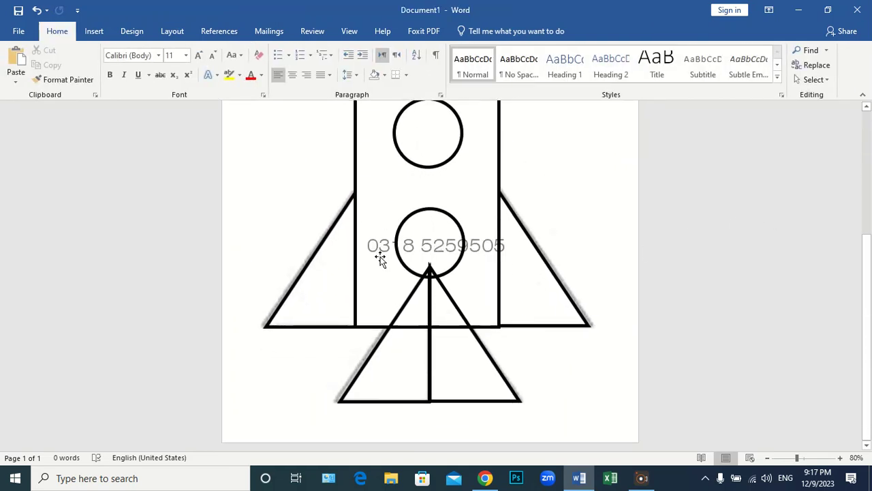
Step: Send the left tail triangle backward until it sits behind the rocket body, and deselect it
left_click(365, 366)
left_click(497, 31)
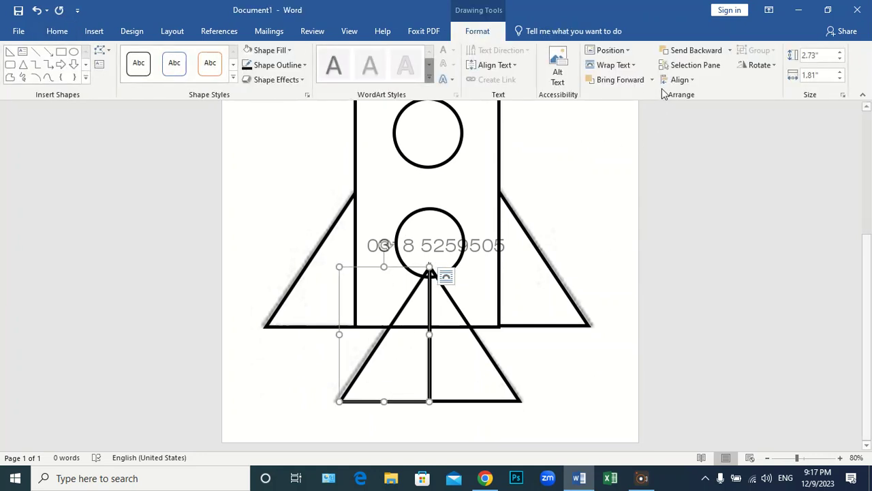
left_click(712, 55)
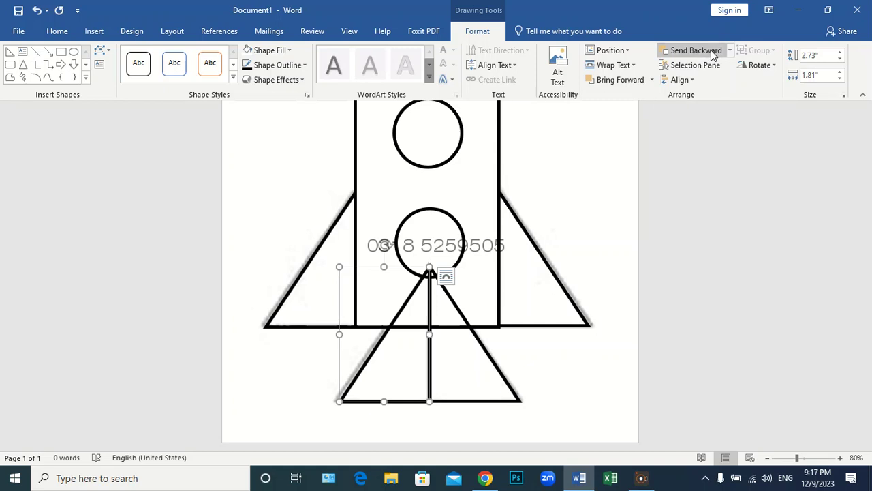
left_click(688, 55)
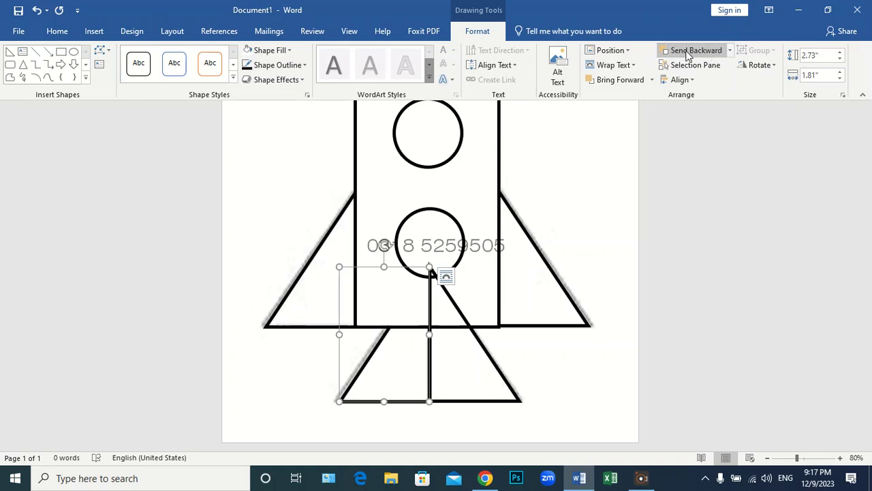
left_click(658, 272)
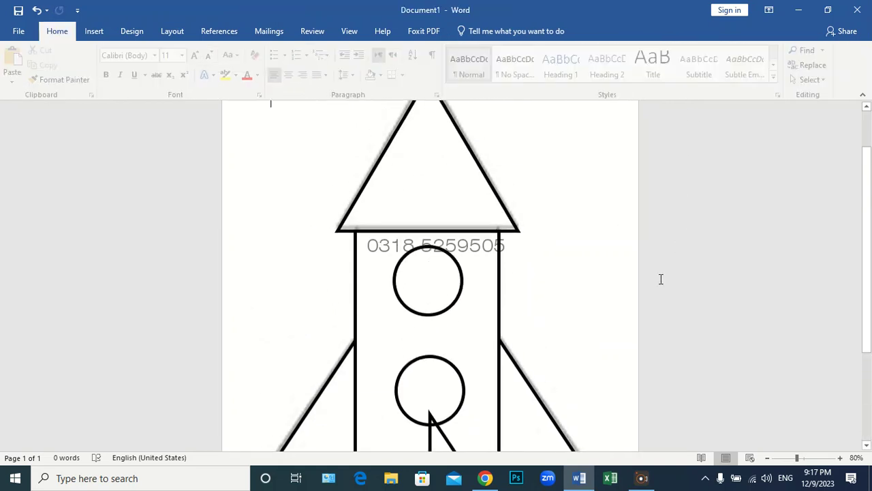
scroll(659, 251, "down", 3)
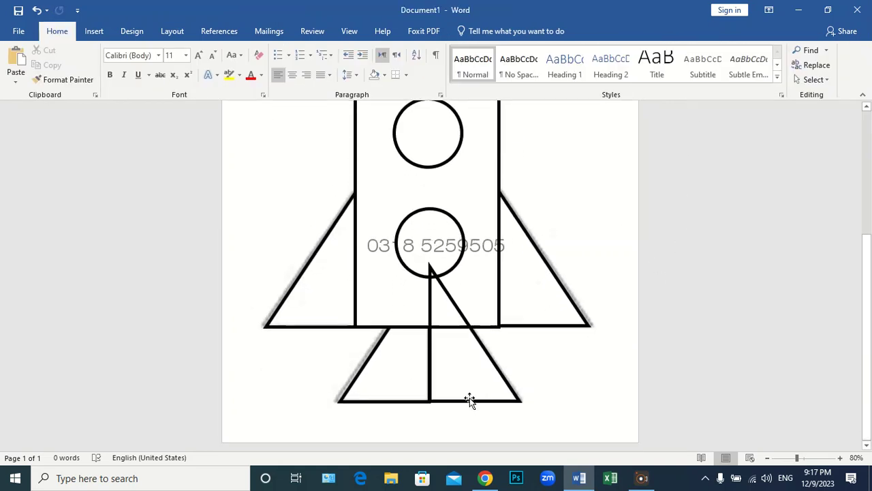
Step: Send the right tail triangle backward behind the rocket body, and deselect it
left_click(489, 358)
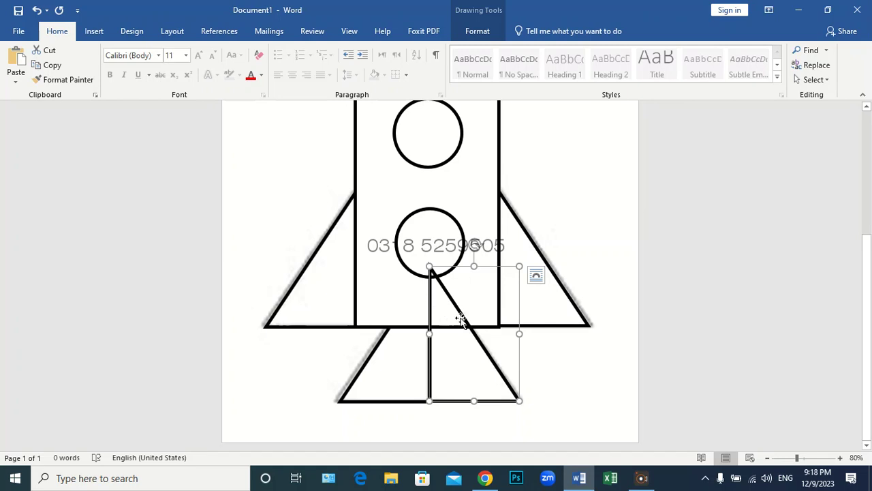
left_click(472, 34)
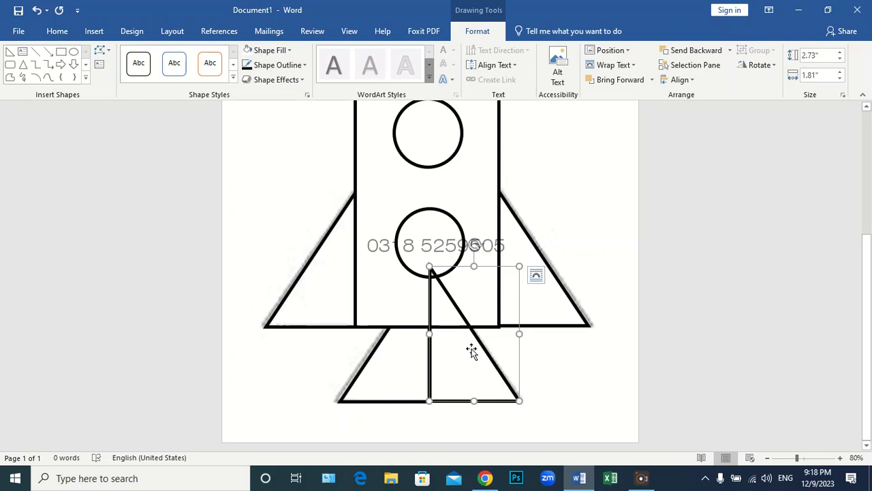
left_click(708, 52)
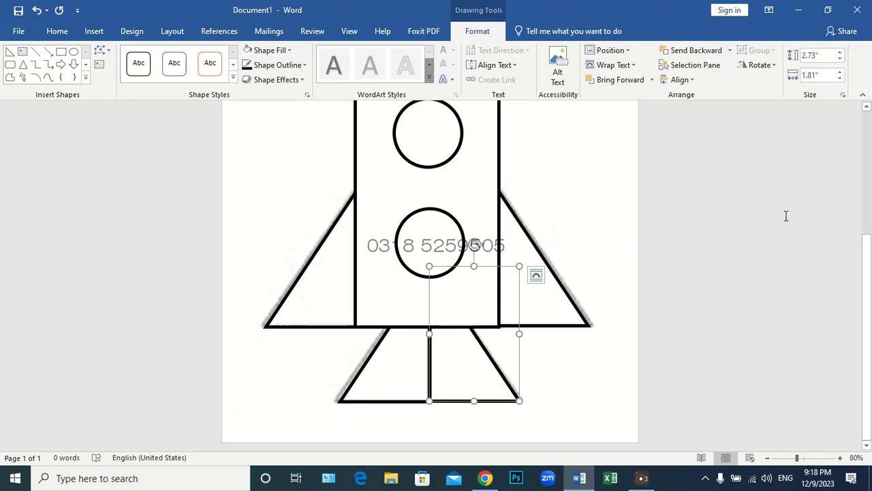
scroll(759, 269, "up", 3)
left_click(574, 291)
scroll(564, 291, "down", 3)
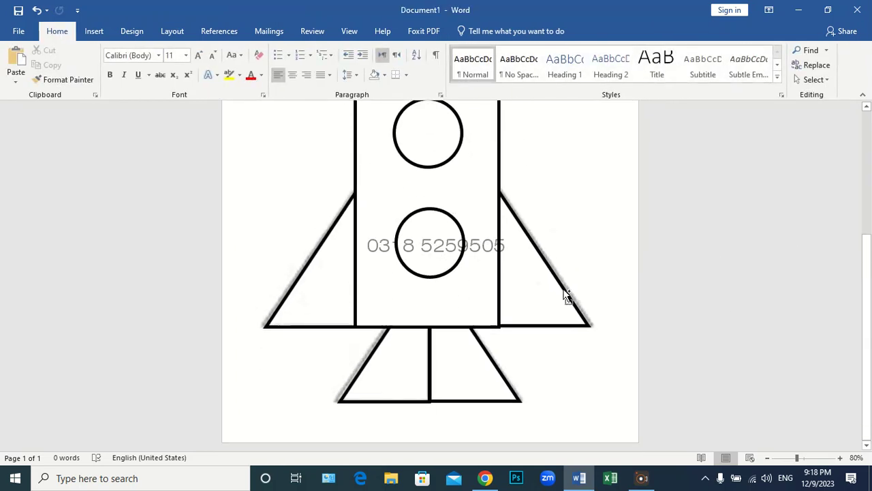
Step: Delete the reference picture behind the traced shapes
scroll(565, 296, "down", 5)
scroll(558, 289, "up", 1)
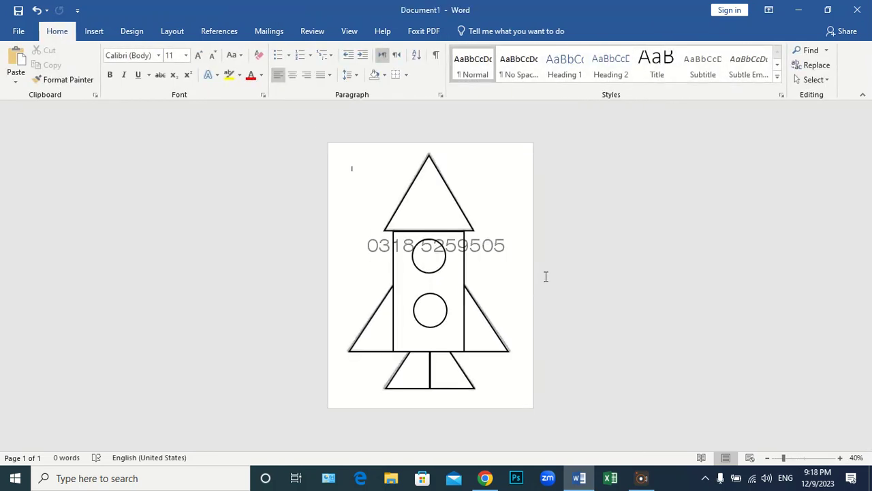
left_click(507, 272)
left_click(507, 273)
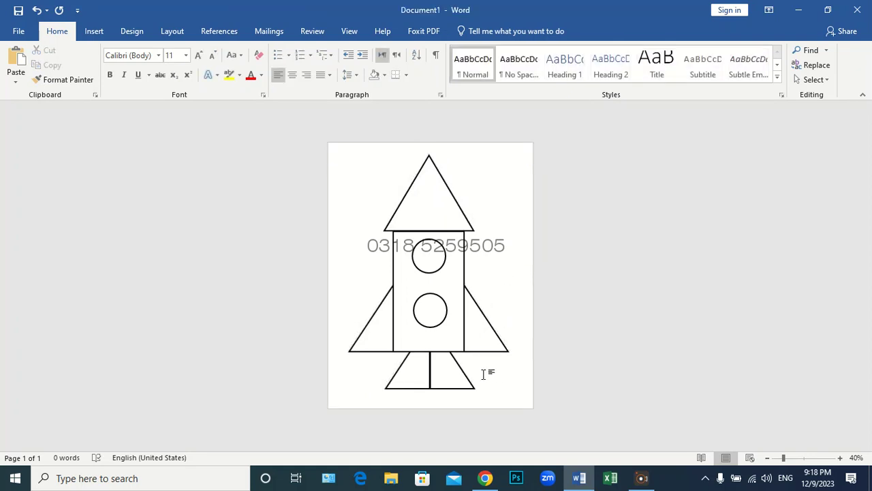
Step: Nudge the right fin down until its base lines up with the rocket body's base, and deselect it
scroll(489, 377, "up", 9)
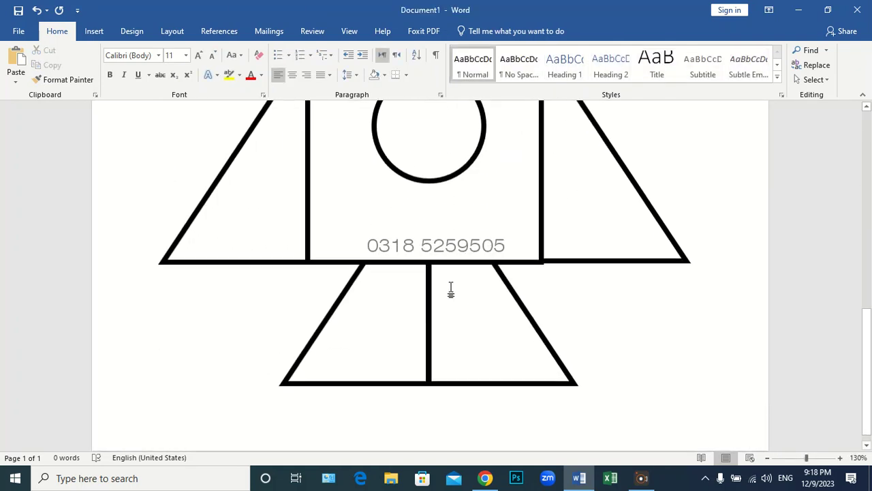
scroll(451, 289, "down", 1)
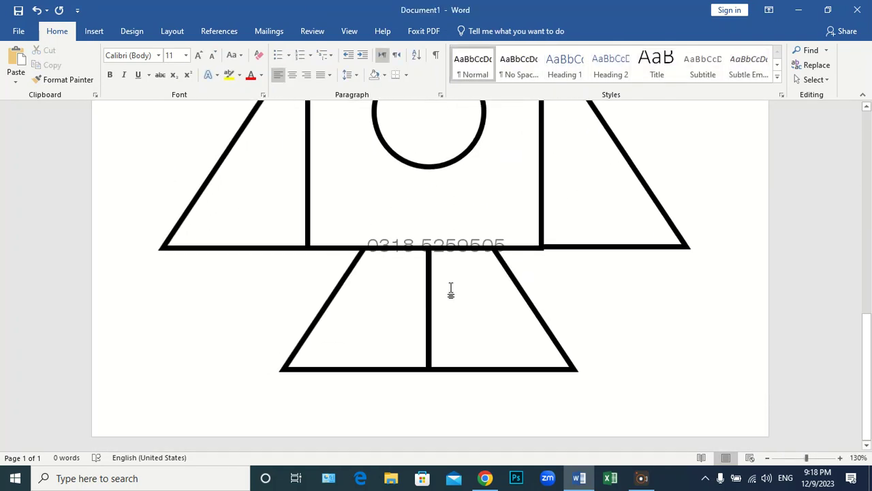
left_click(612, 248)
left_click(652, 276)
scroll(580, 272, "down", 6)
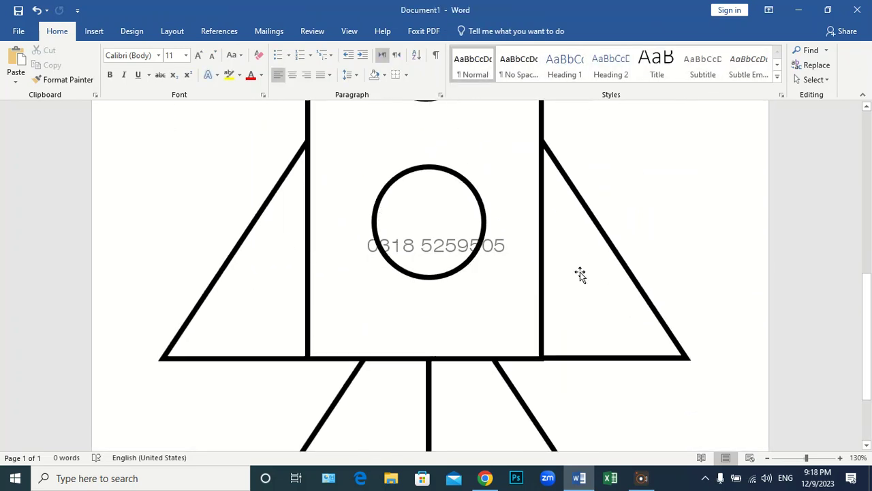
left_click(601, 248)
left_click(635, 304)
scroll(620, 303, "down", 3)
scroll(631, 370, "down", 3)
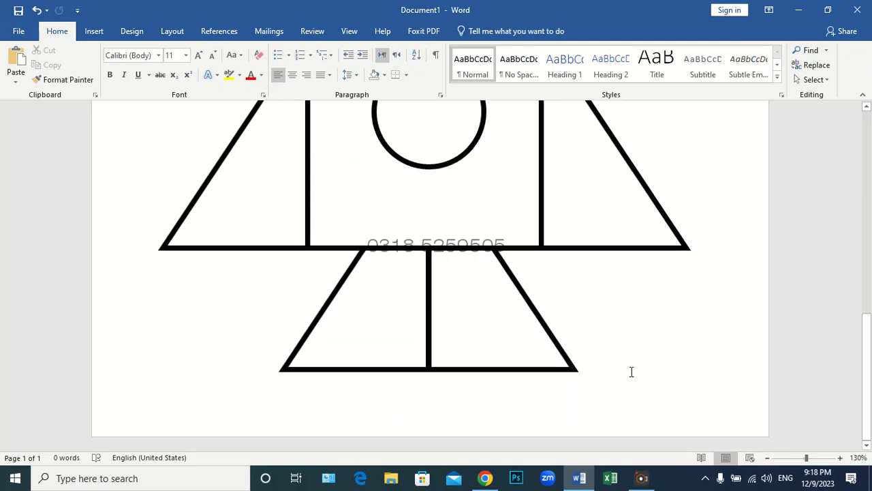
scroll(586, 351, "down", 8)
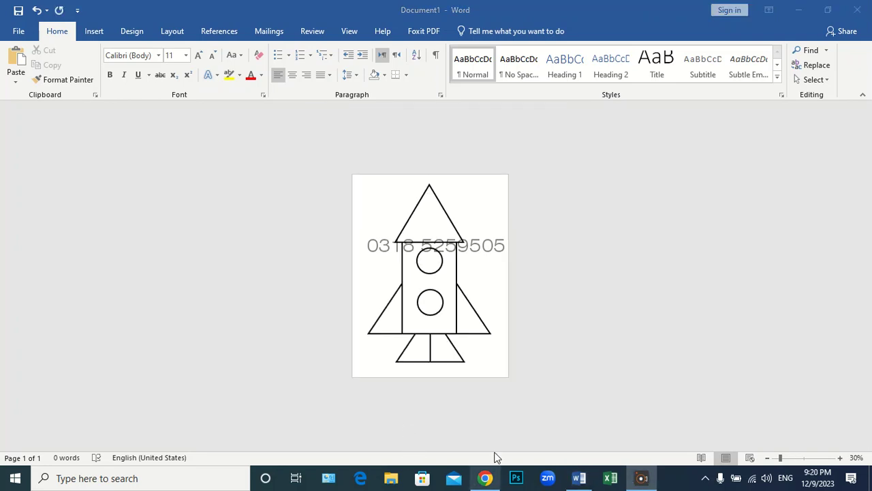
scroll(453, 306, "up", 3)
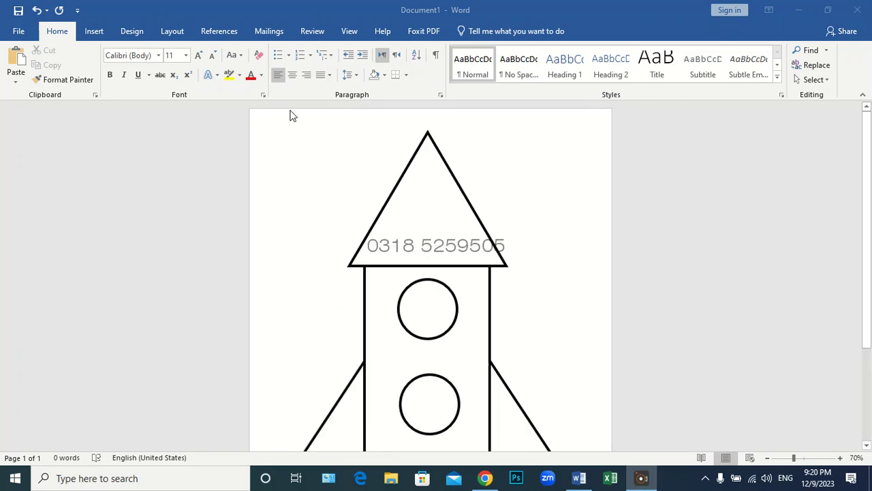
left_click(96, 35)
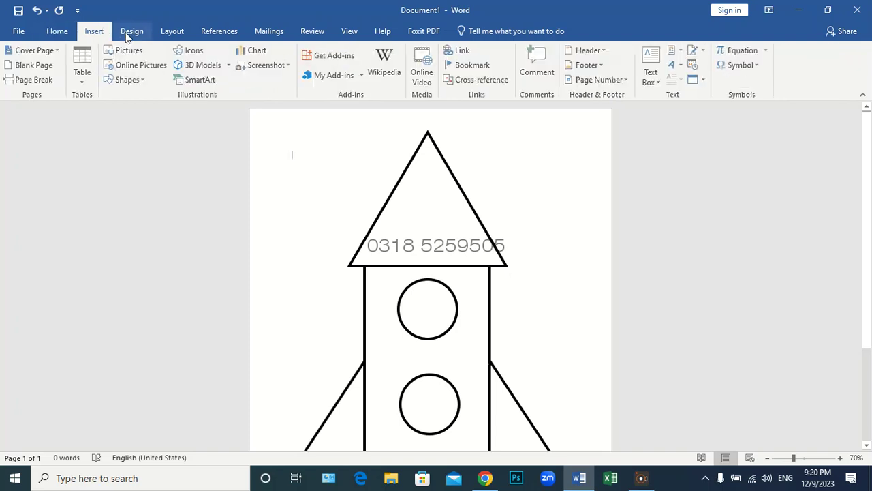
left_click(130, 33)
left_click(171, 31)
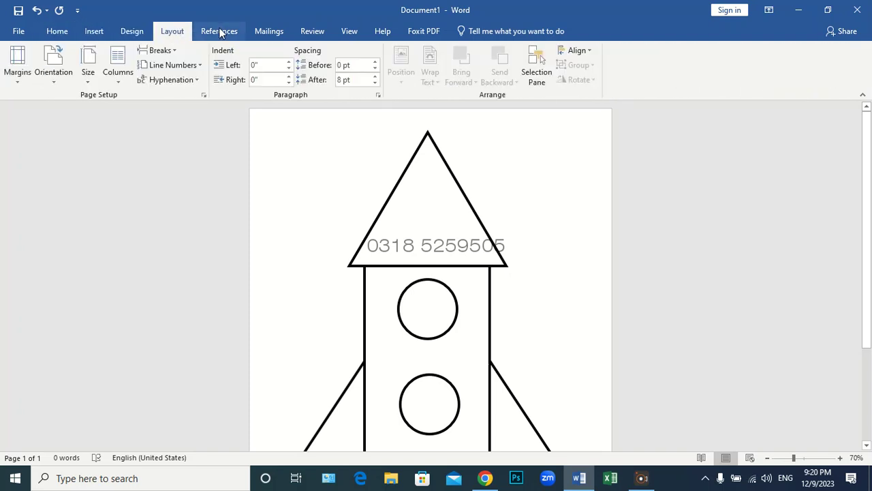
left_click(220, 33)
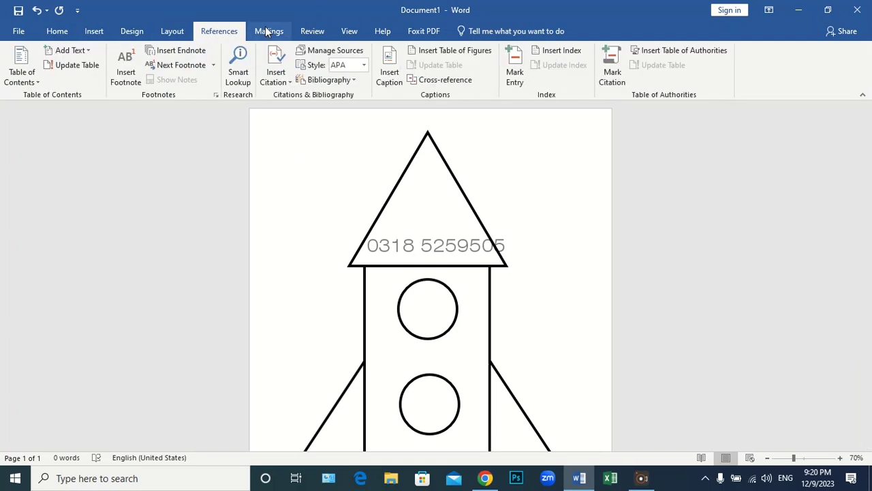
left_click(58, 30)
Step: Search Windows for the Paint app and dismiss the search results
left_click(96, 478)
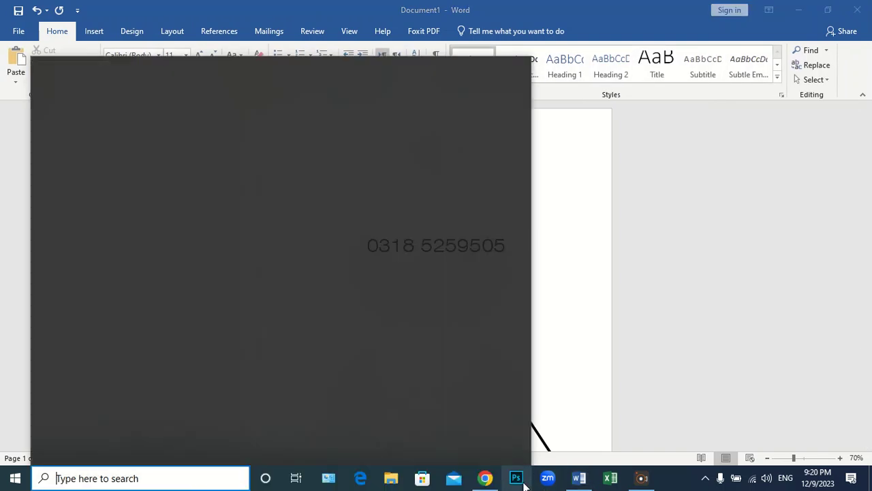
type("paint")
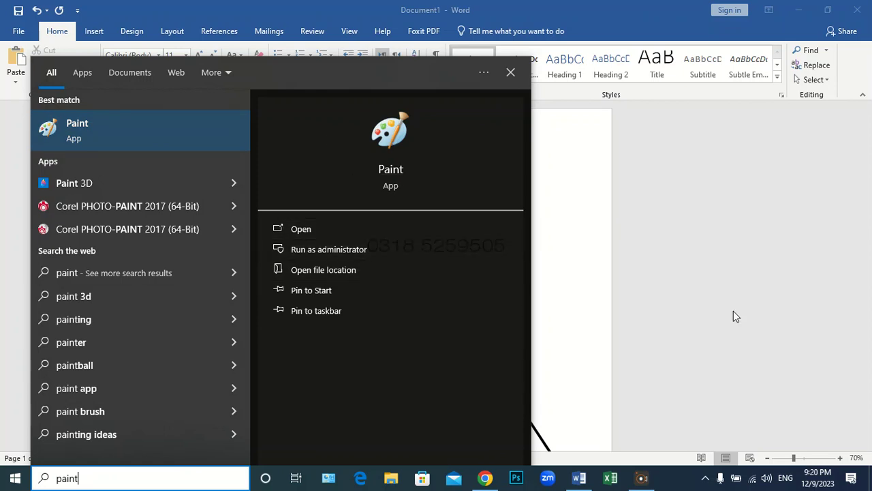
left_click(693, 250)
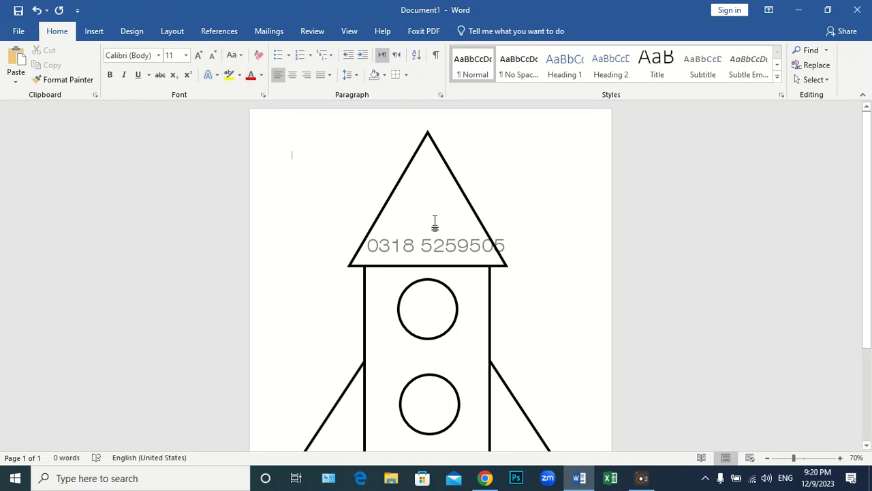
Step: Fill the rocket's nose cone triangle with dark orange, and deselect it
scroll(436, 221, "down", 3)
scroll(511, 362, "up", 3)
scroll(502, 349, "down", 4)
scroll(507, 387, "up", 2)
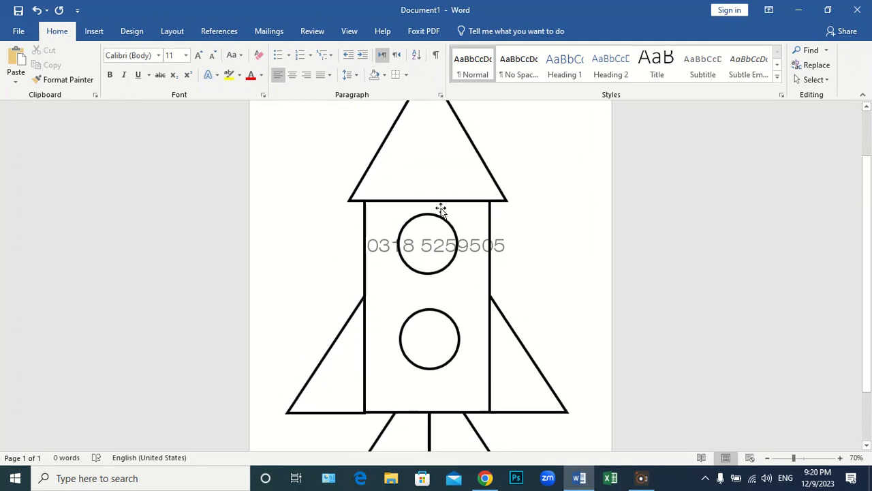
left_click(481, 156)
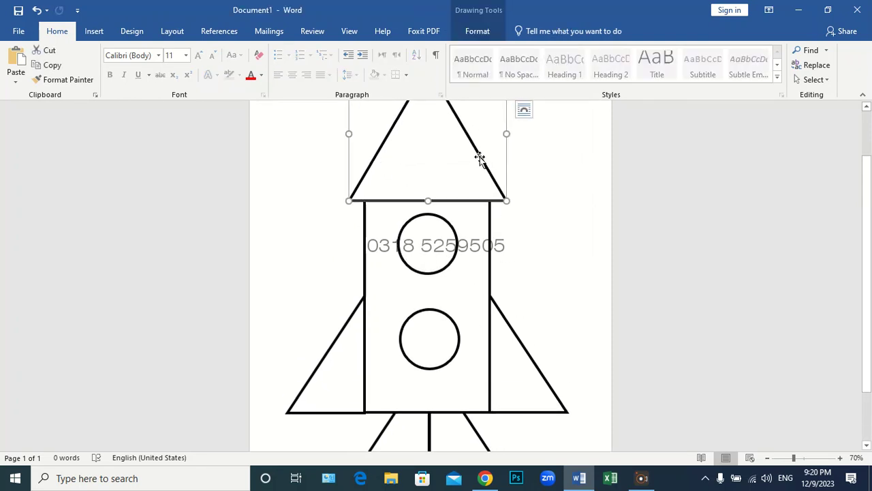
left_click(485, 31)
left_click(284, 52)
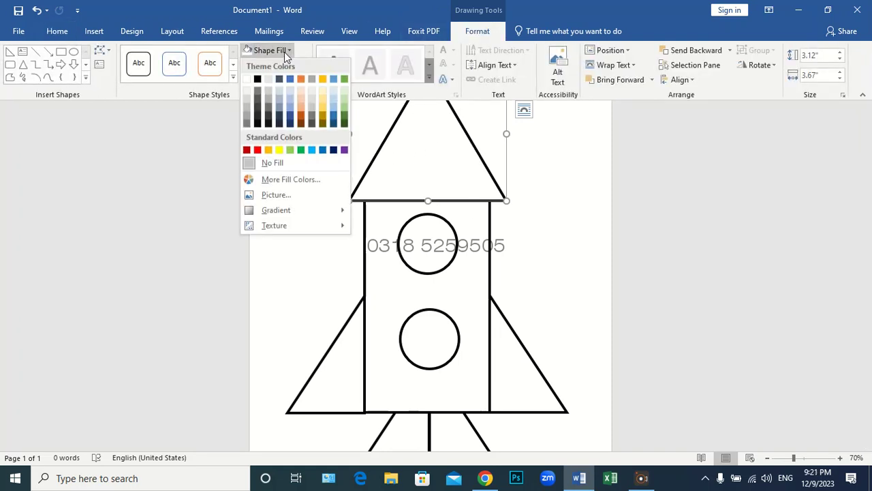
left_click(303, 113)
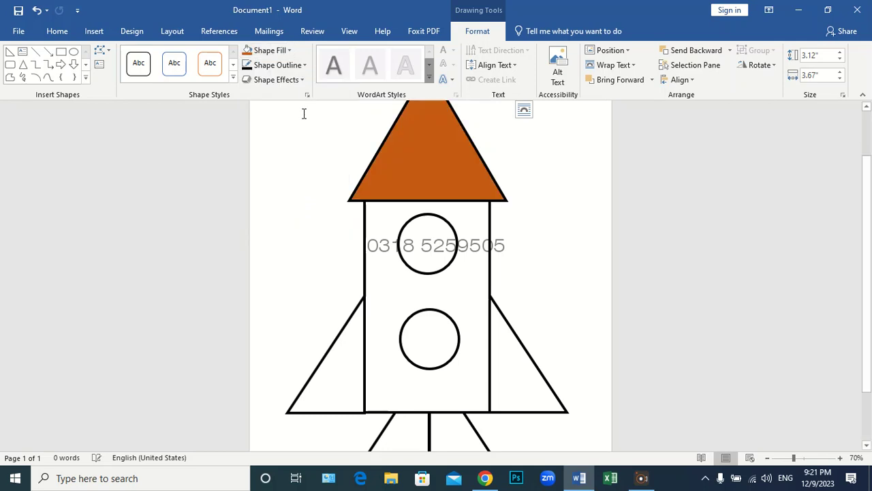
left_click(627, 192)
scroll(629, 192, "up", 2)
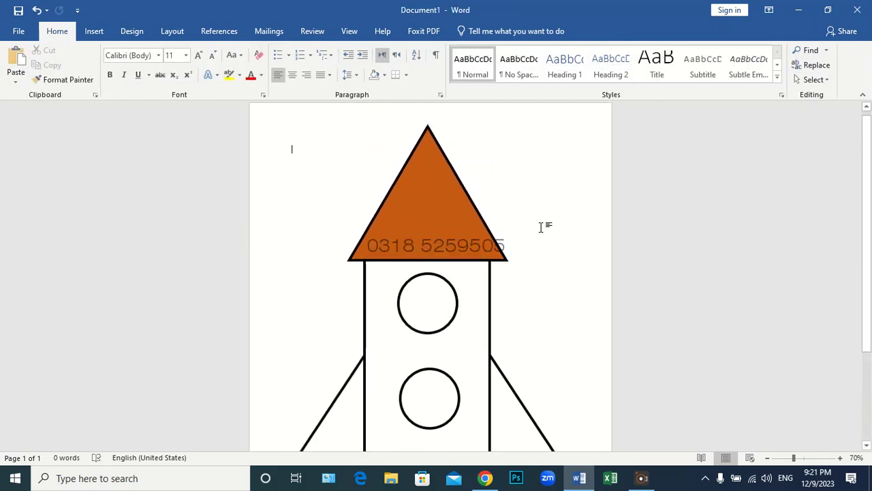
Step: Fill the rocket's rectangular body with standard red, and deselect it
scroll(603, 392, "down", 4)
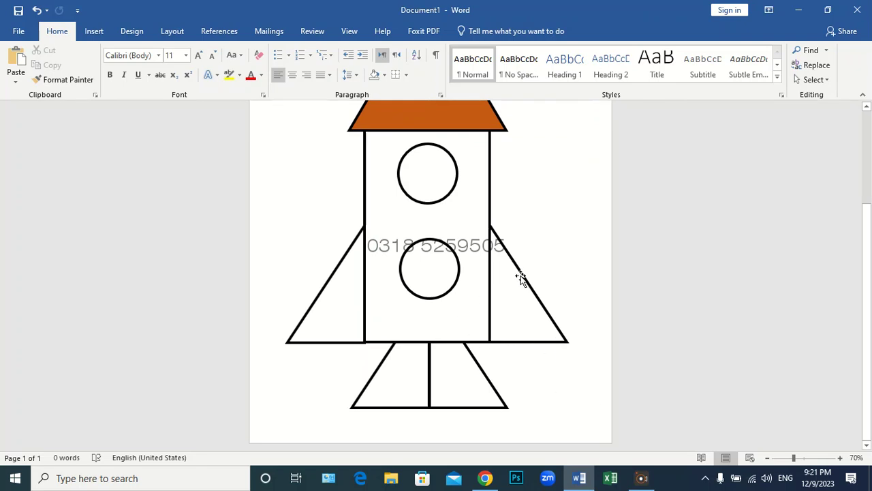
scroll(520, 277, "up", 4)
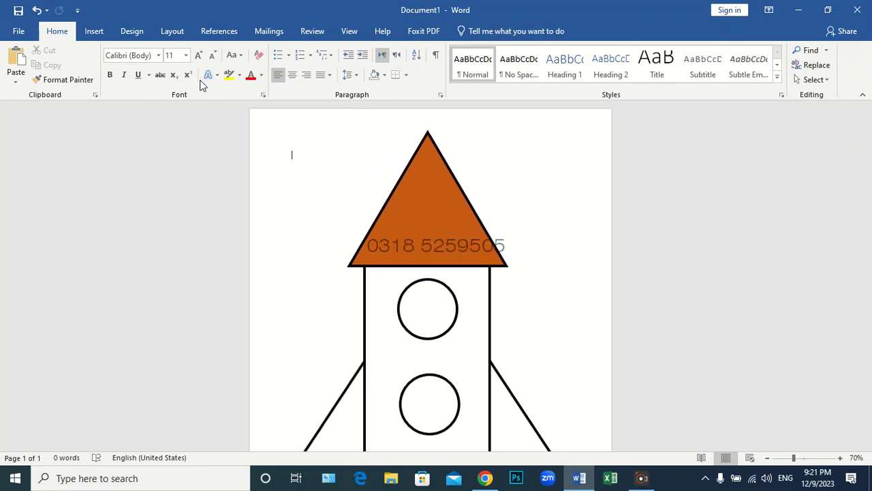
scroll(405, 266, "down", 3)
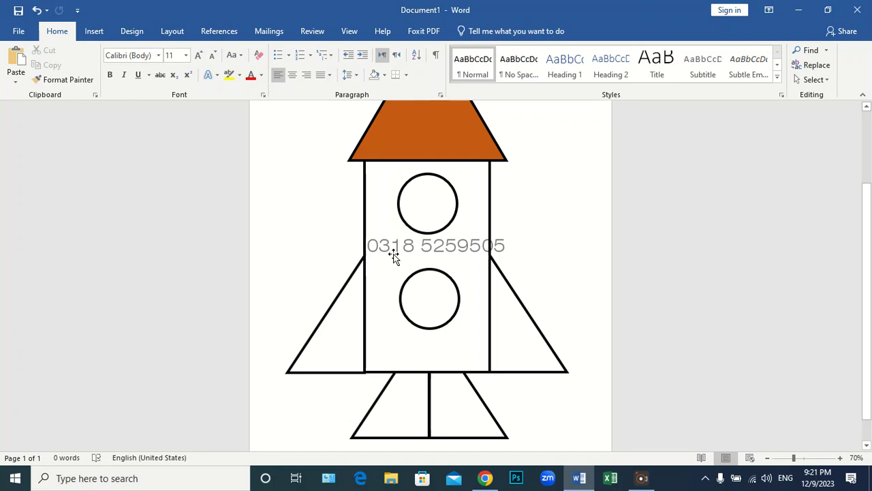
left_click(387, 255)
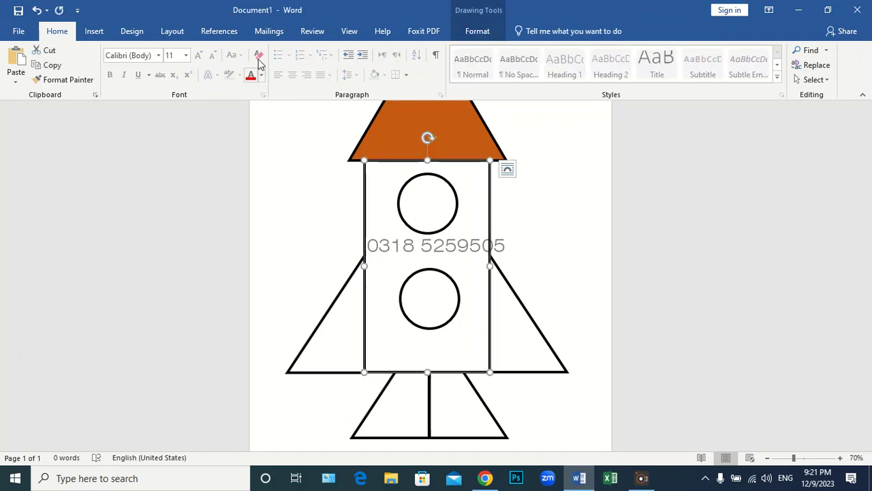
left_click(476, 31)
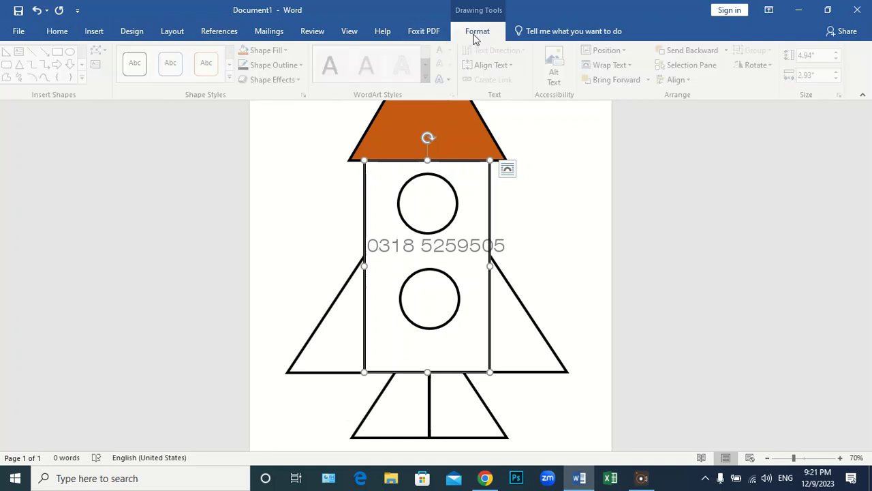
left_click(265, 49)
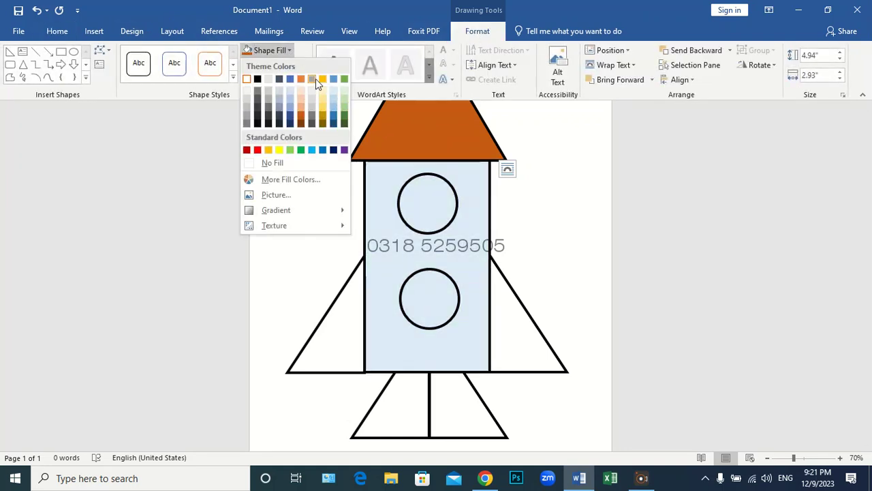
left_click(256, 150)
left_click(744, 256)
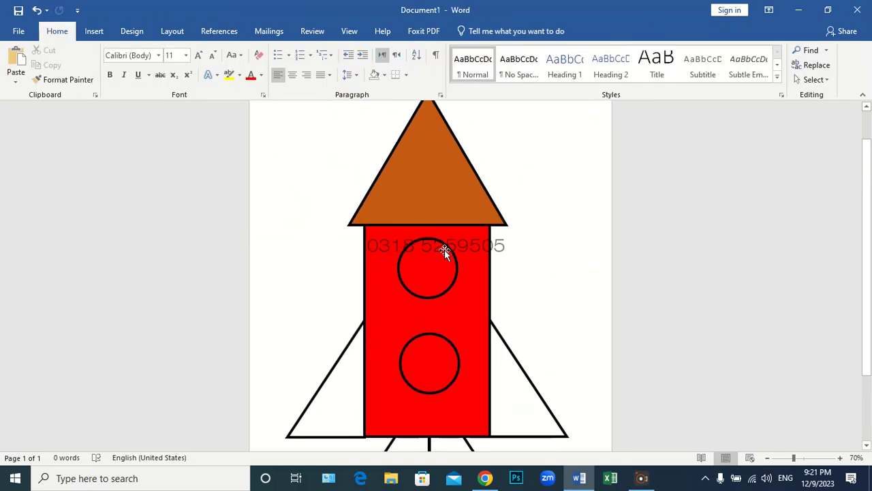
Step: Fill the upper round window on the rocket body with standard blue
left_click(428, 263)
left_click(279, 50)
left_click(322, 150)
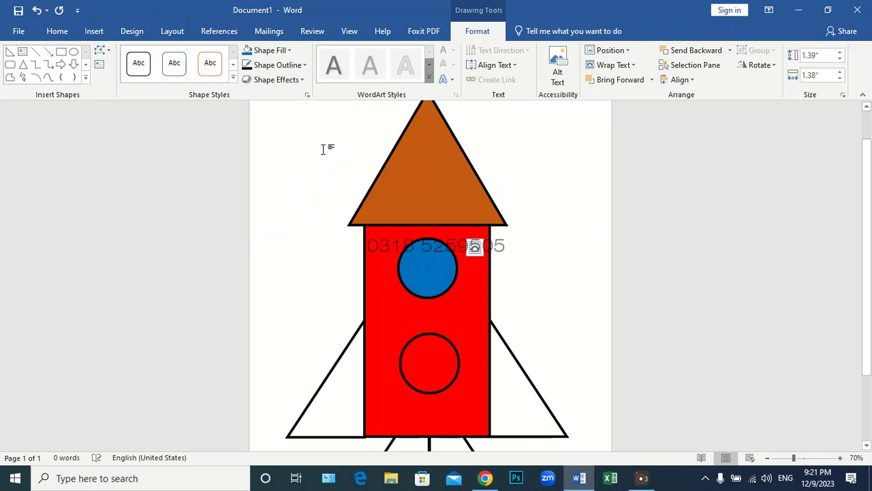
left_click(438, 353)
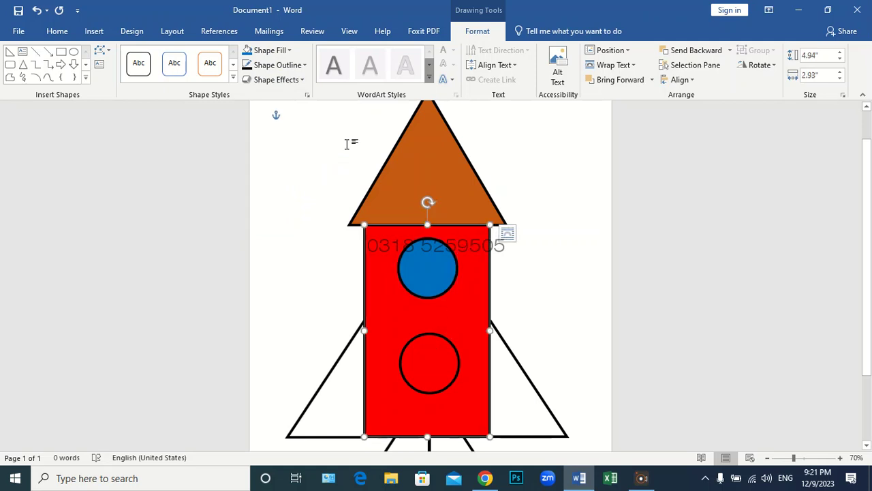
left_click(279, 51)
left_click(324, 150)
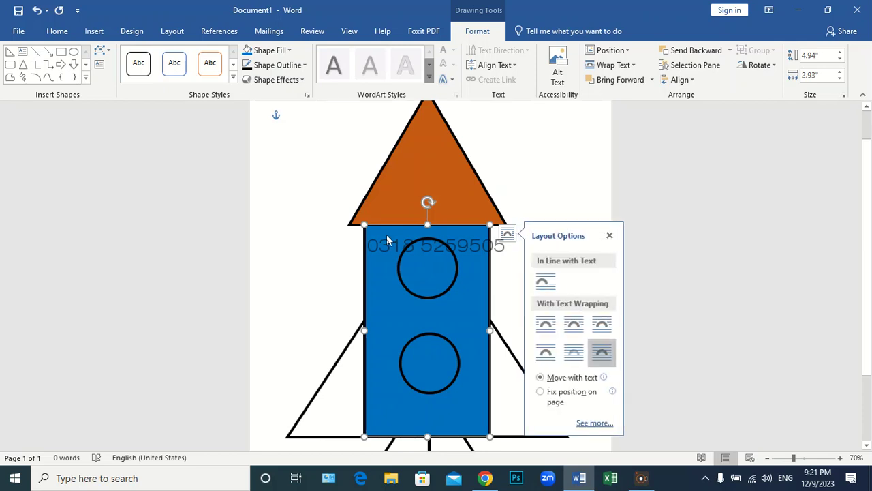
left_click(718, 282)
key("ctrl+z")
Step: Fill the lower round window with the same standard blue as the upper one, and deselect it
scroll(436, 341, "down", 2)
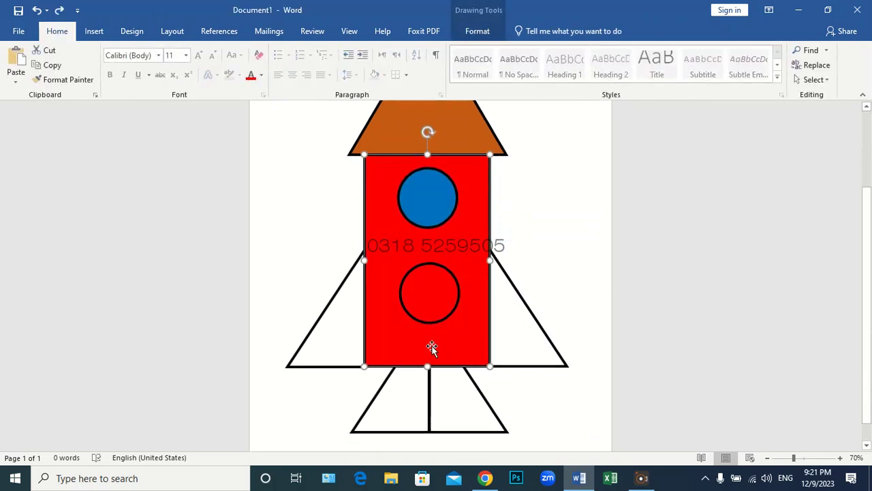
left_click(430, 321)
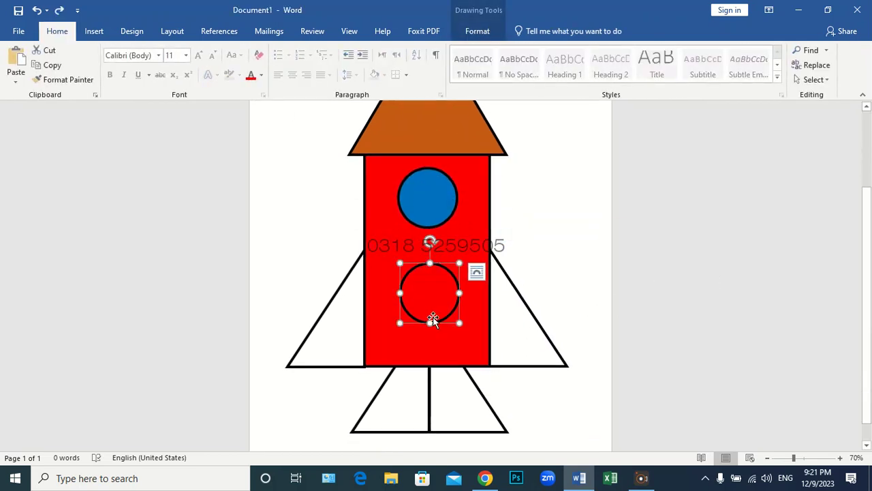
left_click(470, 31)
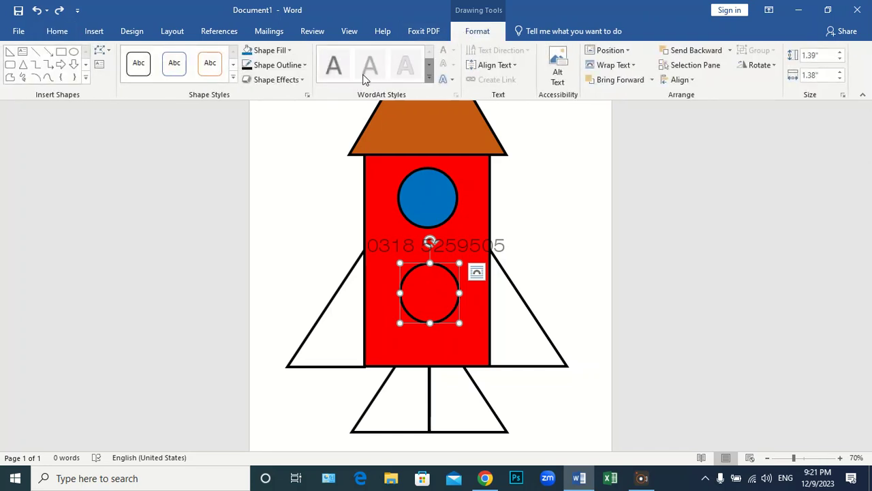
left_click(271, 50)
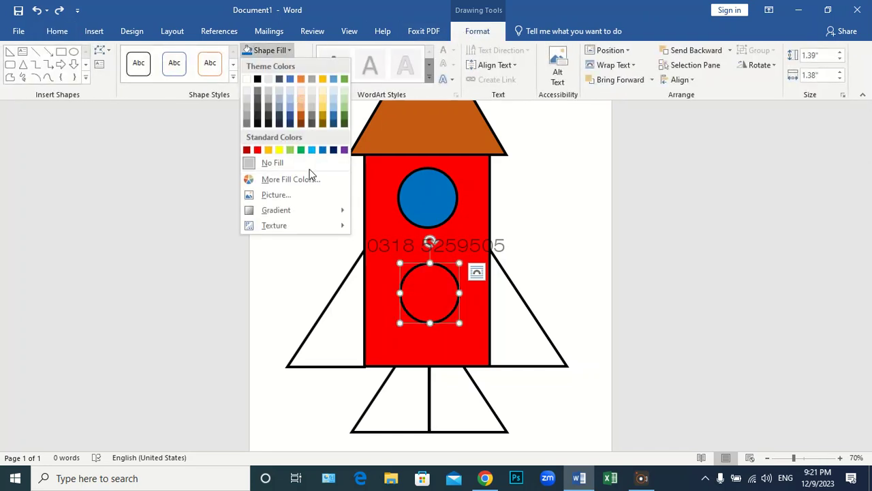
key("Escape")
left_click(665, 294)
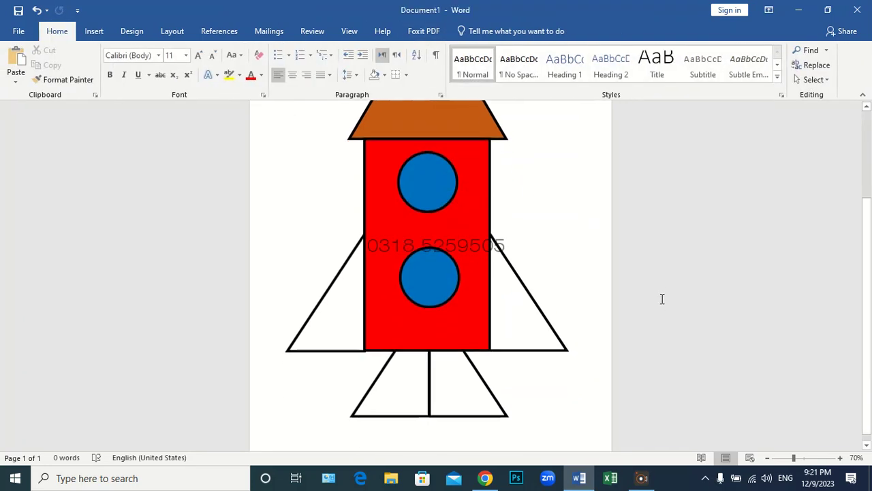
Step: Fill the right fin with the same dark orange as the nose cone
scroll(541, 307, "down", 1)
left_click(541, 307)
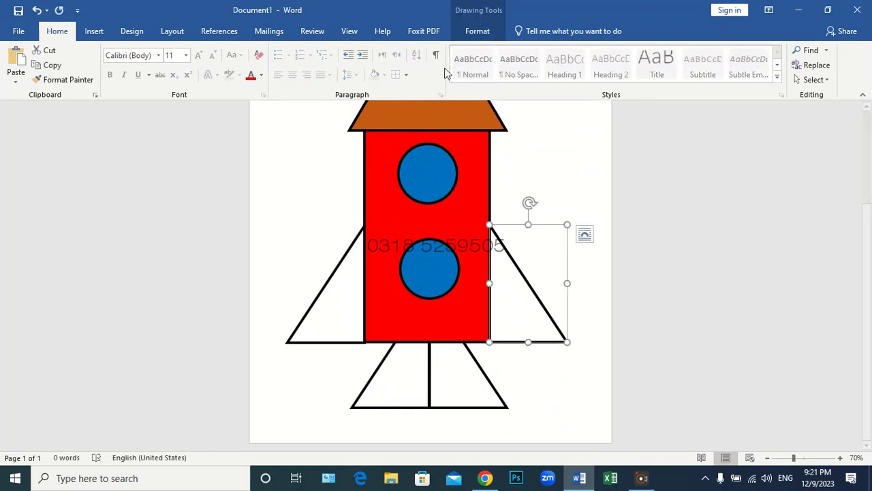
left_click(477, 31)
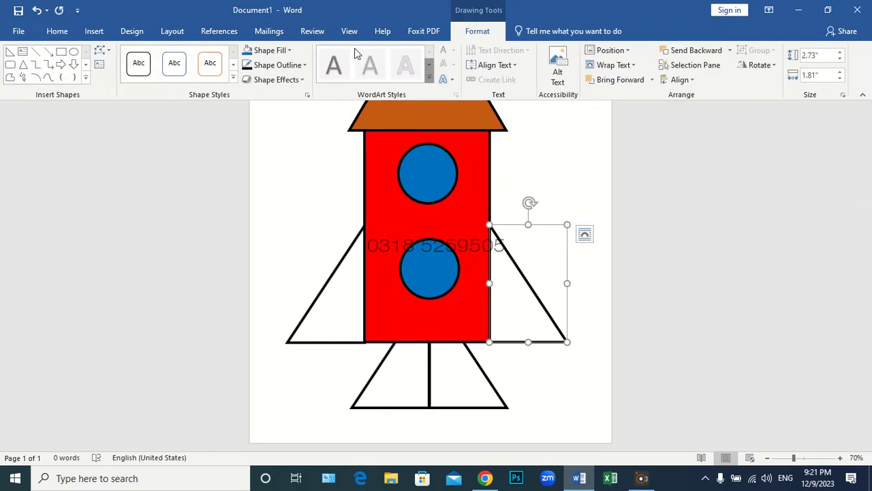
left_click(287, 50)
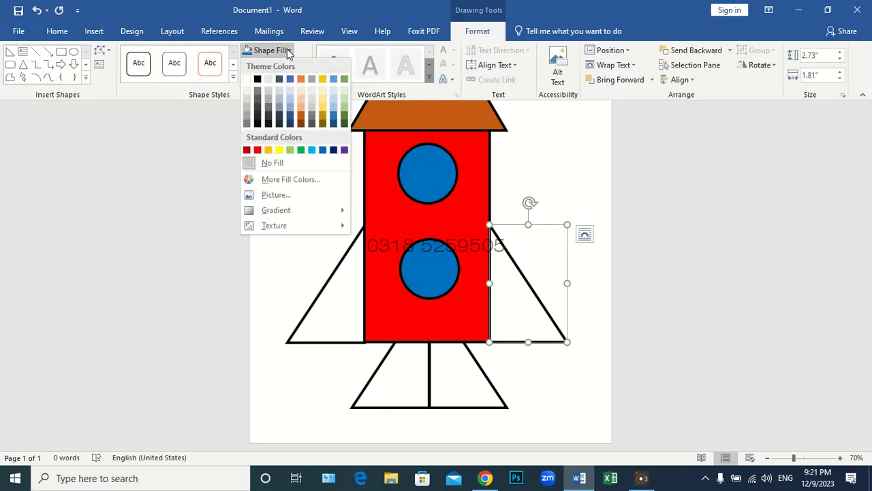
left_click(301, 116)
Step: Fill the left fin with standard dark red, and deselect it
left_click(307, 309)
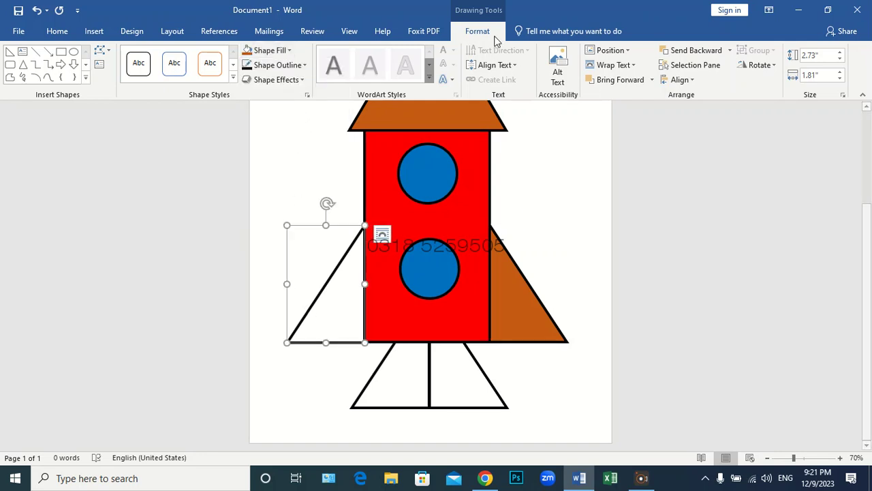
left_click(288, 51)
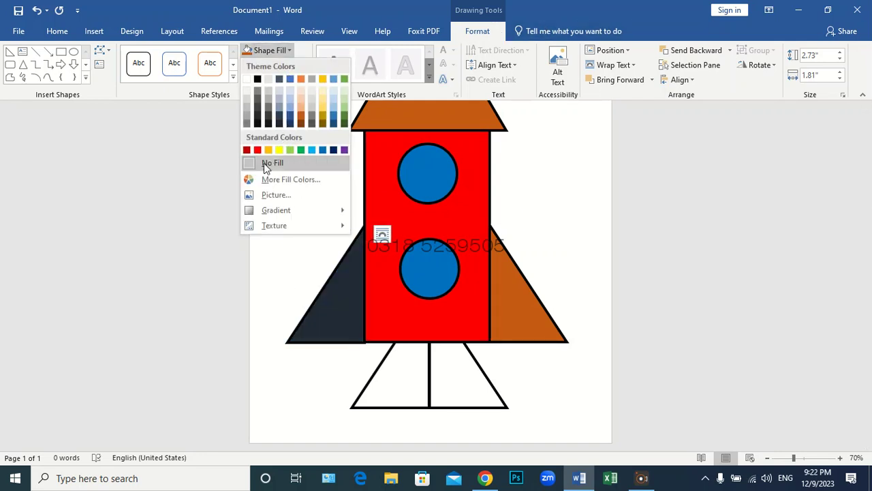
left_click(247, 148)
left_click(216, 304)
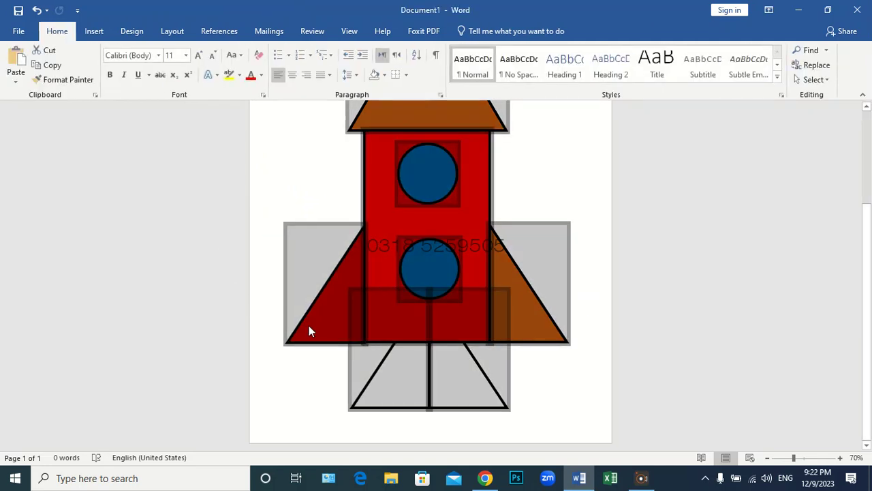
left_click(695, 300)
Step: Try blue fills on the right and left tail triangles below the rocket body
scroll(626, 320, "down", 1)
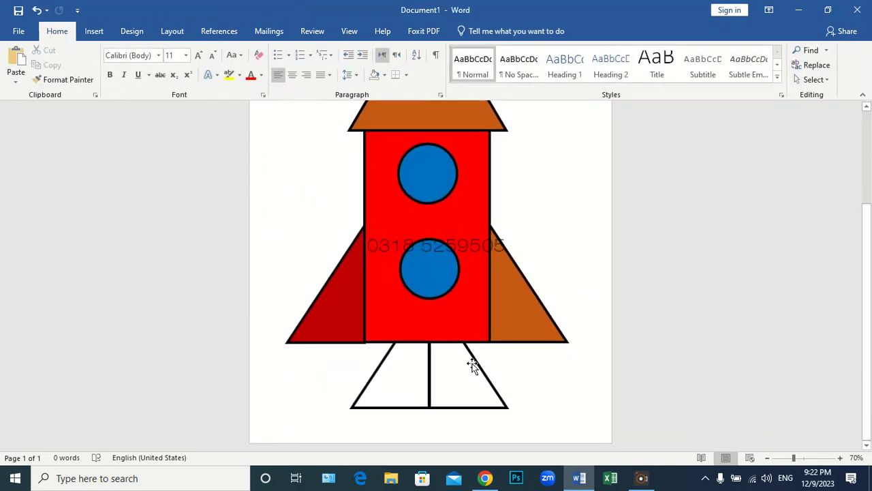
left_click(477, 361)
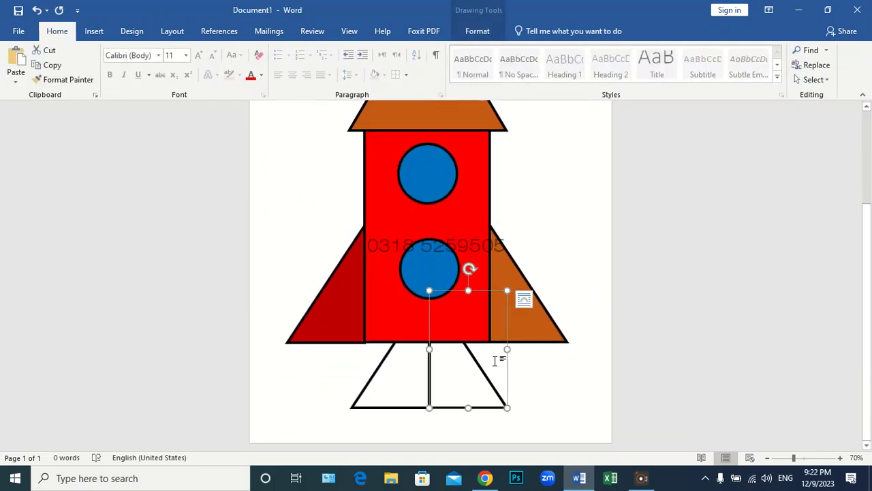
left_click(477, 31)
left_click(282, 64)
left_click(270, 50)
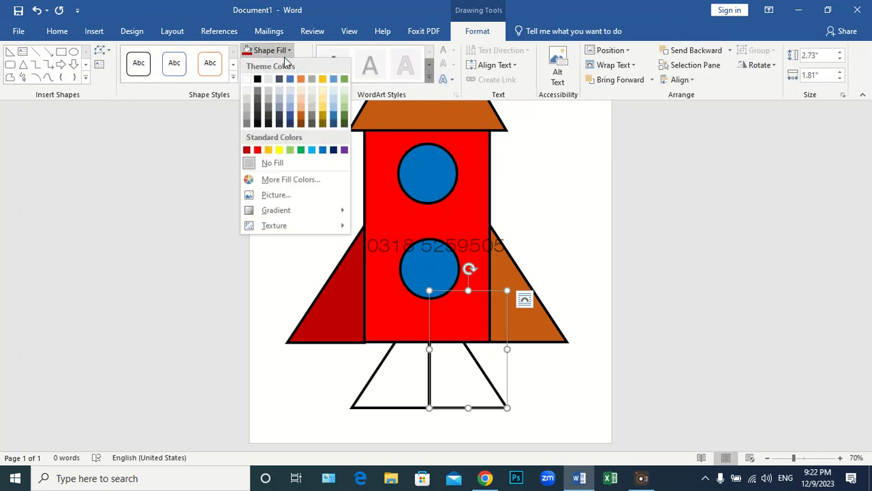
left_click(290, 80)
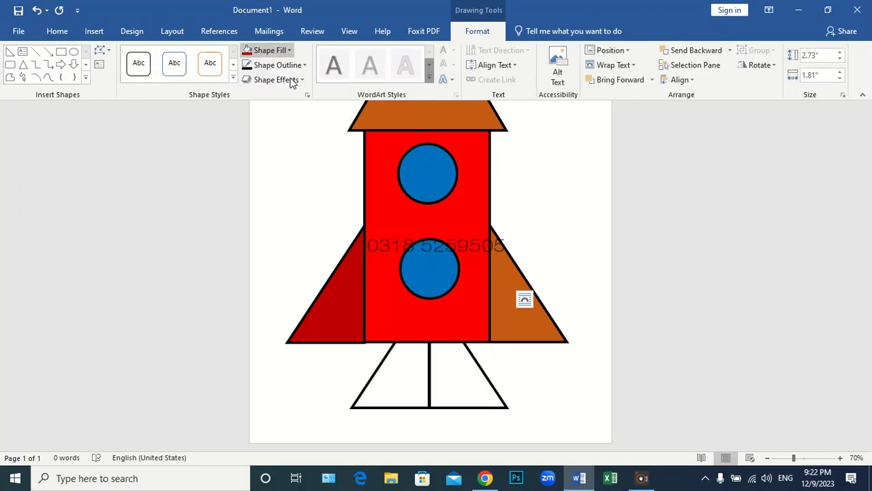
left_click(362, 384)
left_click(288, 51)
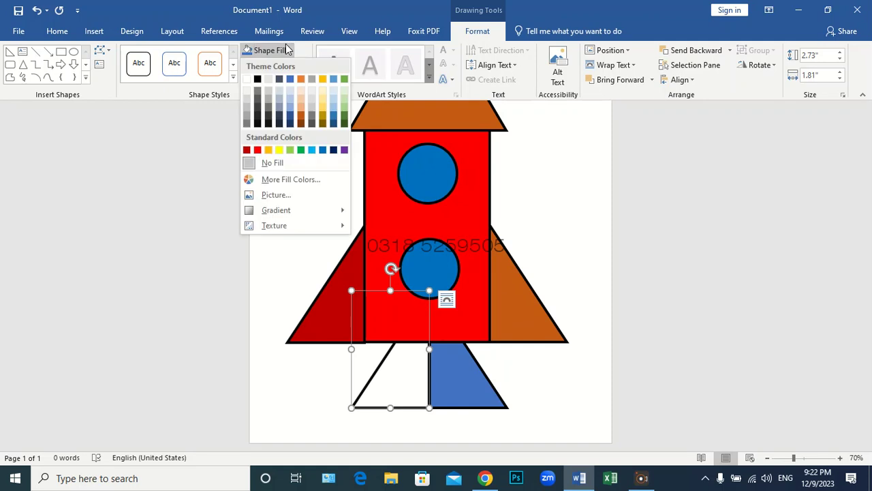
left_click(334, 114)
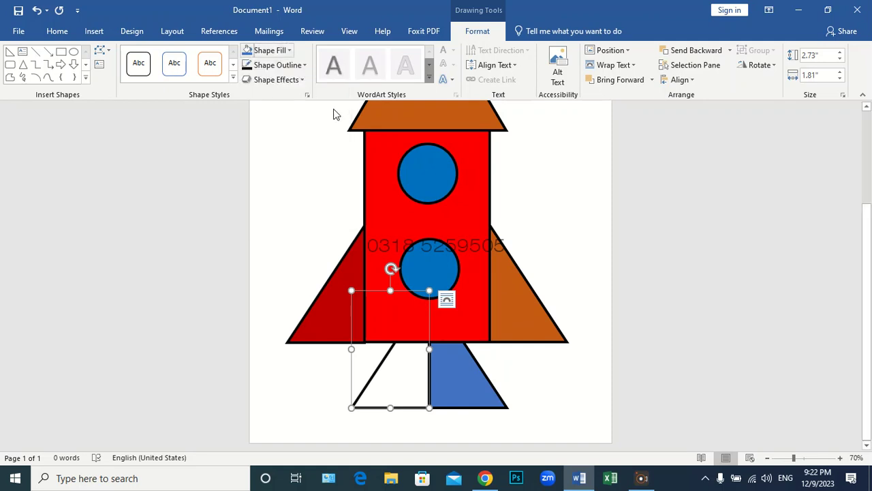
Step: Fill the right tail triangle below the rocket body with a darker shade of theme blue
left_click(462, 408)
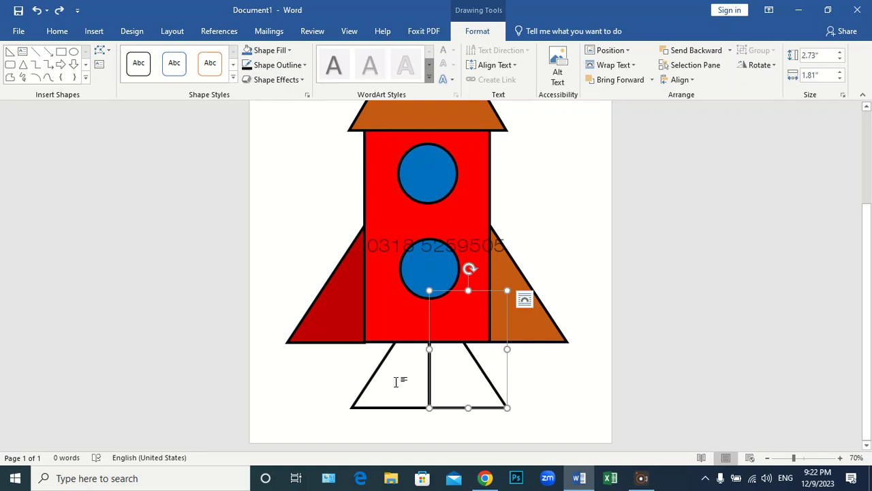
left_click(271, 52)
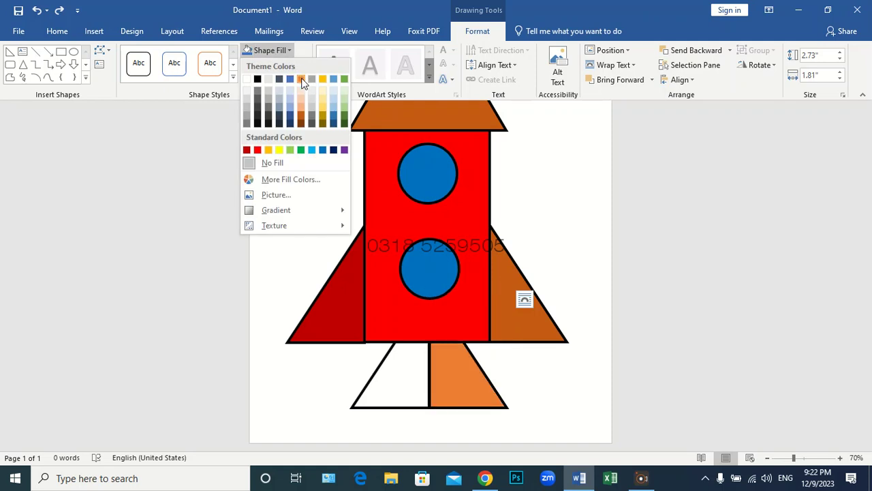
left_click(290, 117)
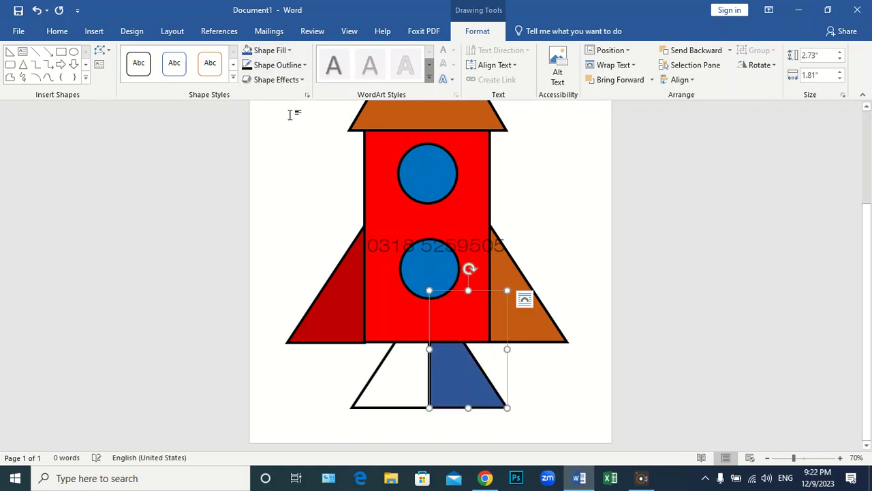
Step: Fill the left tail triangle below the rocket body with the same dark theme blue as the right tail triangle
left_click(663, 205)
scroll(654, 213, "up", 3)
scroll(658, 235, "down", 3)
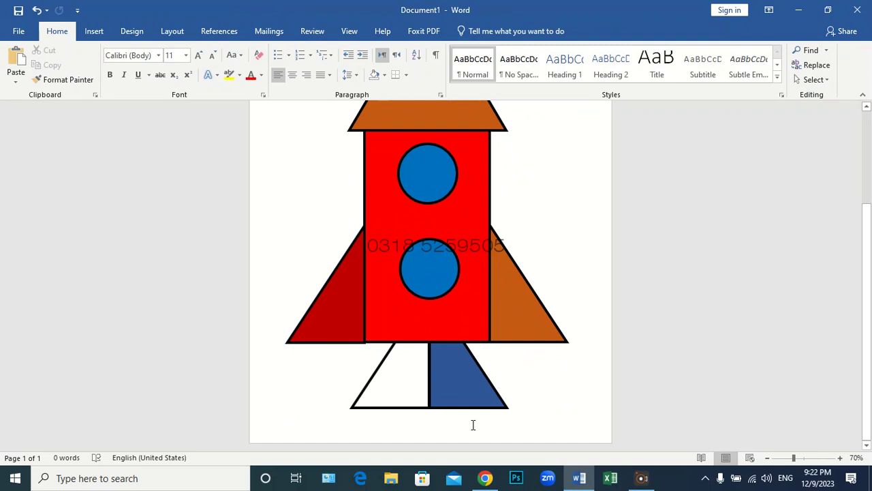
left_click(369, 386)
left_click(485, 35)
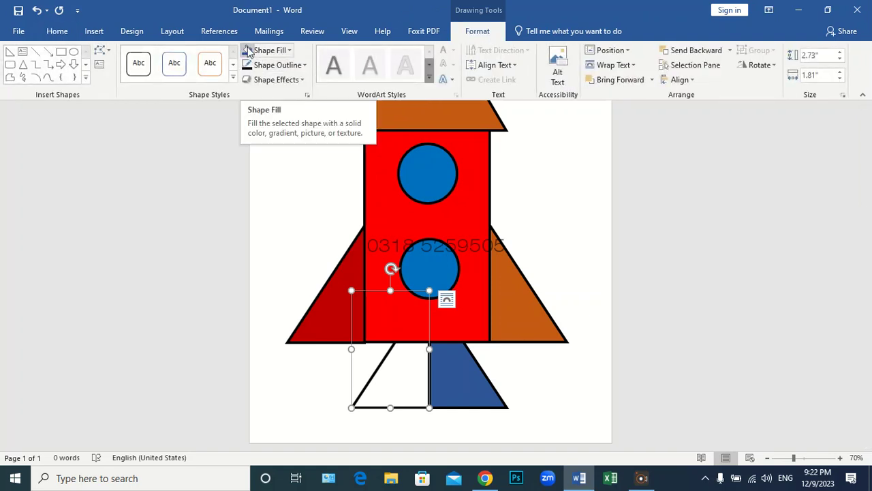
left_click(247, 54)
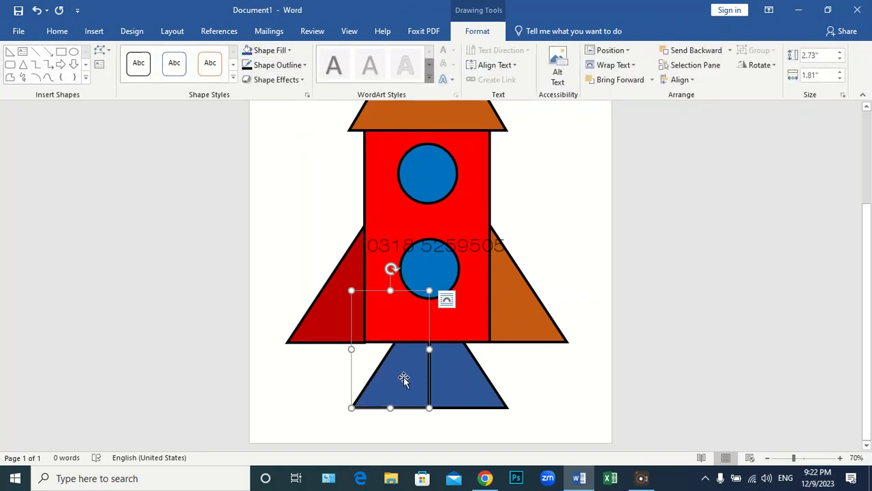
left_click(289, 50)
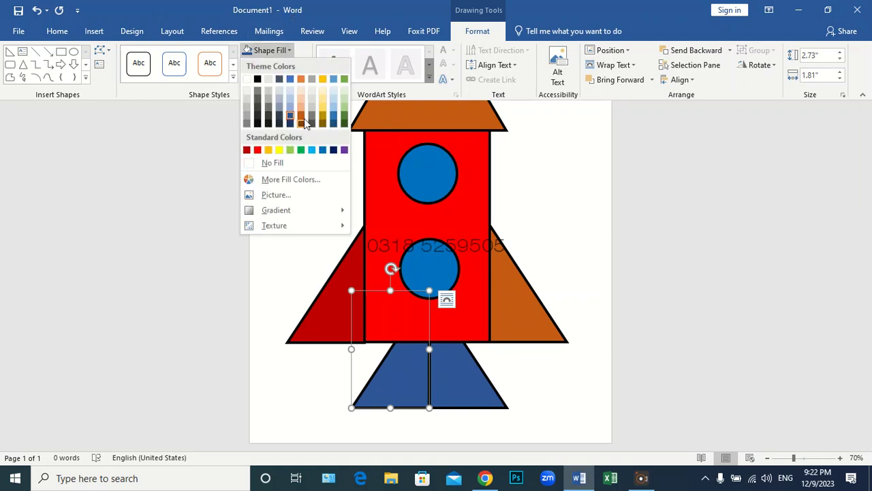
left_click(244, 55)
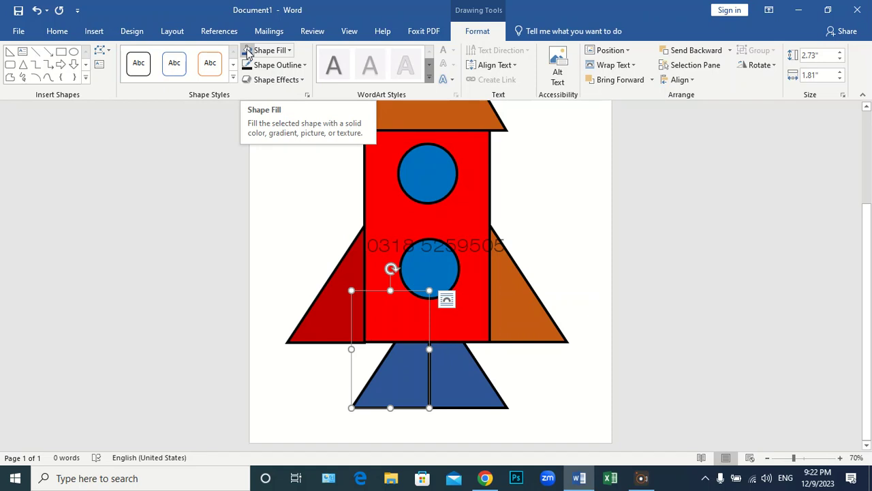
left_click(250, 54)
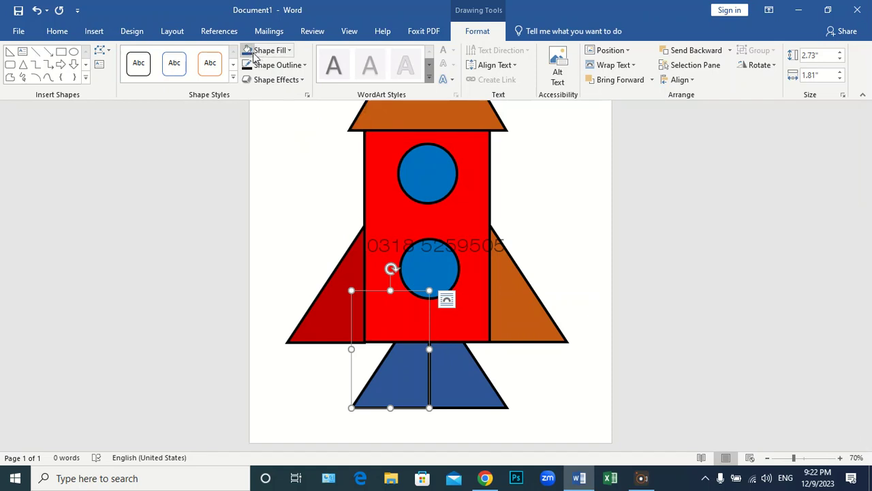
left_click(248, 53)
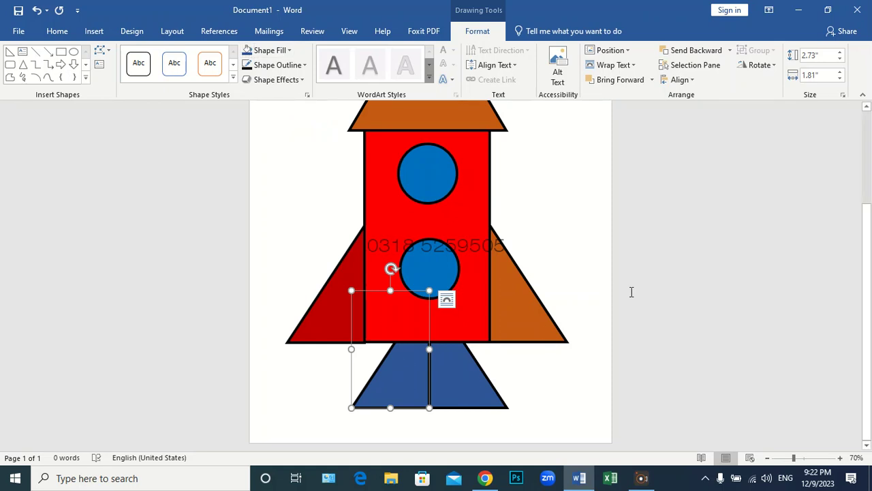
Step: Deselect the left tail triangle and examine the coloured rocket's shapes and fills, both as a whole and close up
scroll(620, 266, "down", 6)
scroll(450, 317, "up", 4)
scroll(555, 314, "down", 1)
scroll(556, 314, "up", 1)
left_click(609, 293)
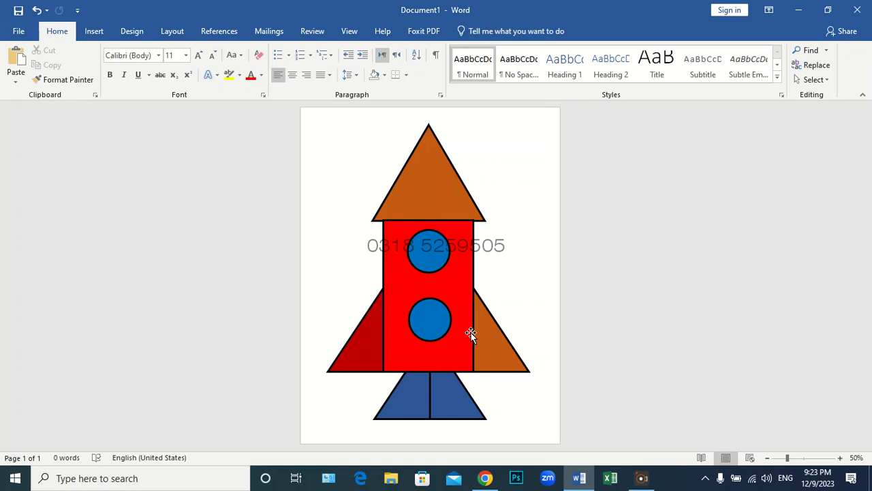
scroll(471, 333, "up", 9)
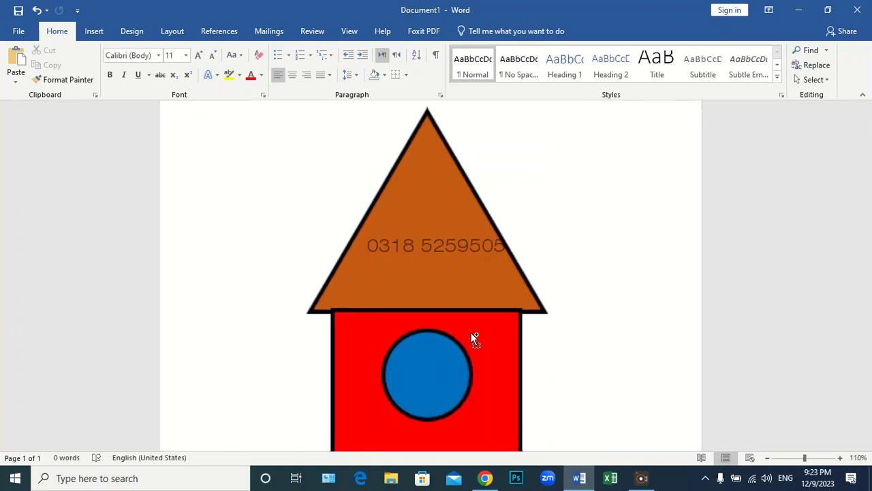
scroll(471, 332, "down", 7)
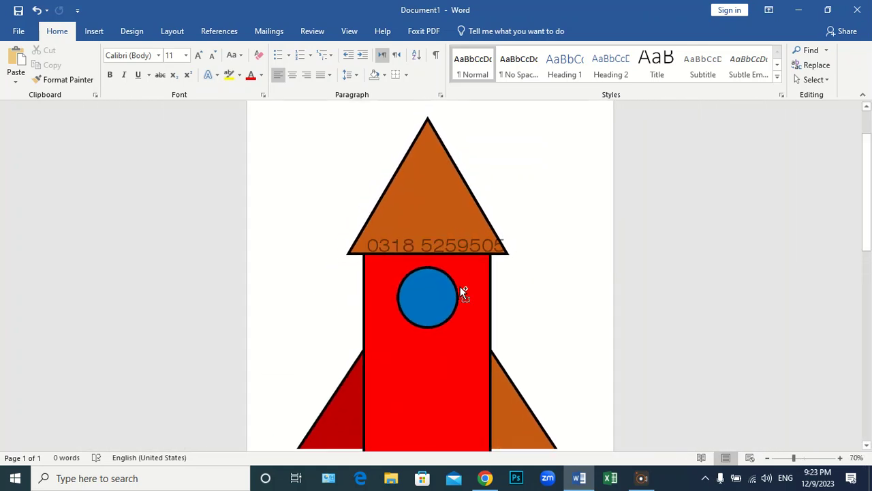
scroll(498, 347, "up", 5)
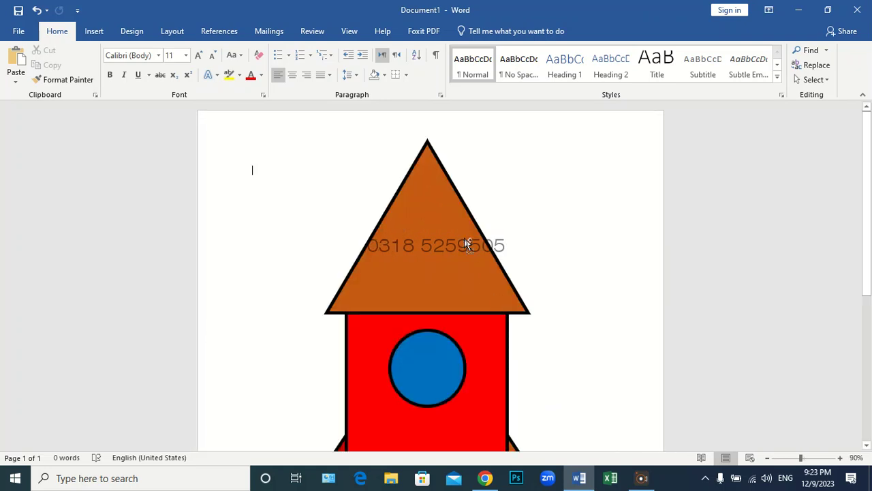
scroll(464, 237, "down", 10)
scroll(454, 350, "up", 2)
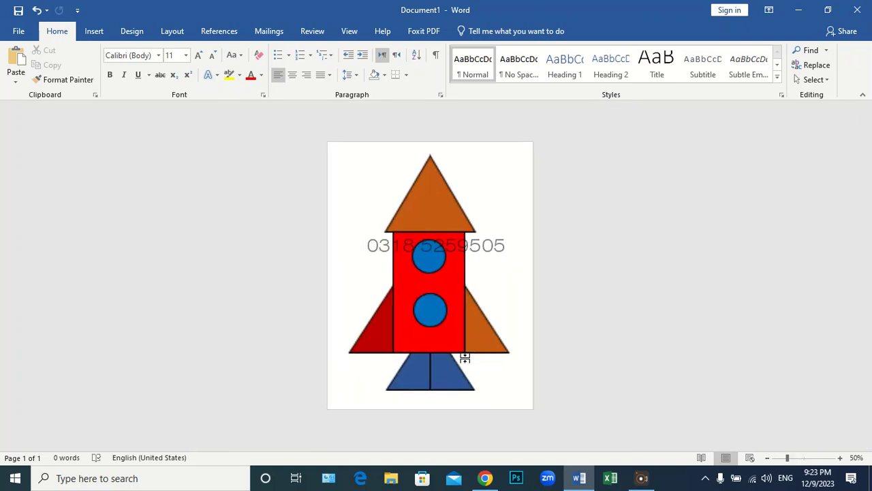
scroll(465, 351, "up", 3)
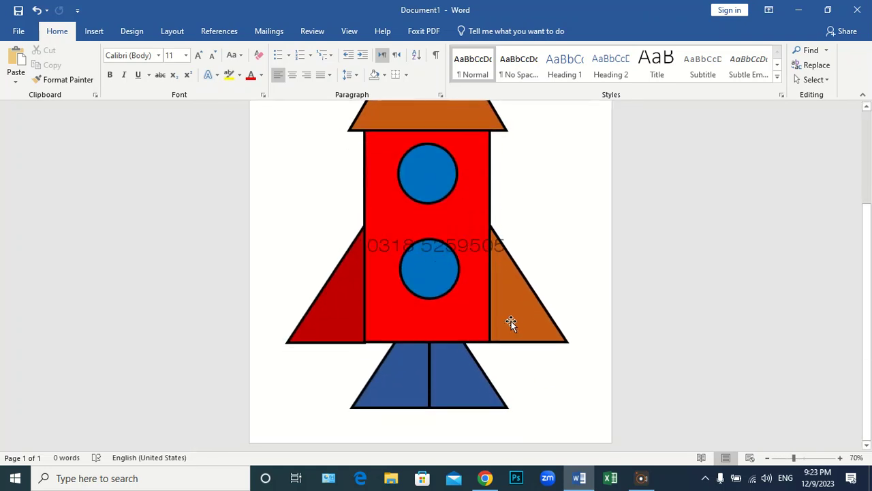
scroll(552, 296, "down", 1)
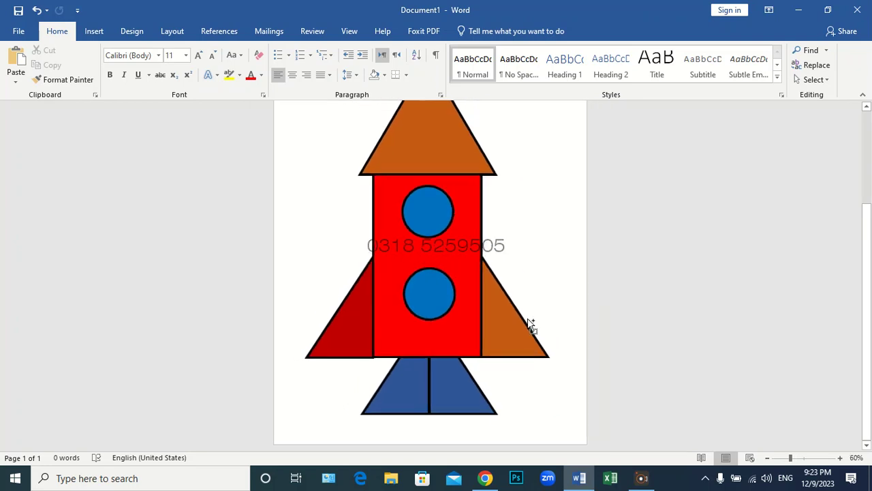
scroll(476, 380, "up", 3)
scroll(466, 255, "down", 4)
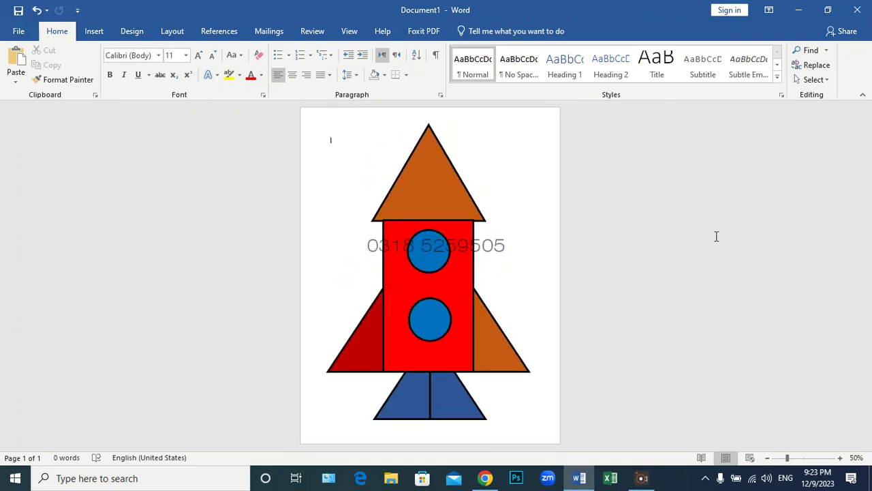